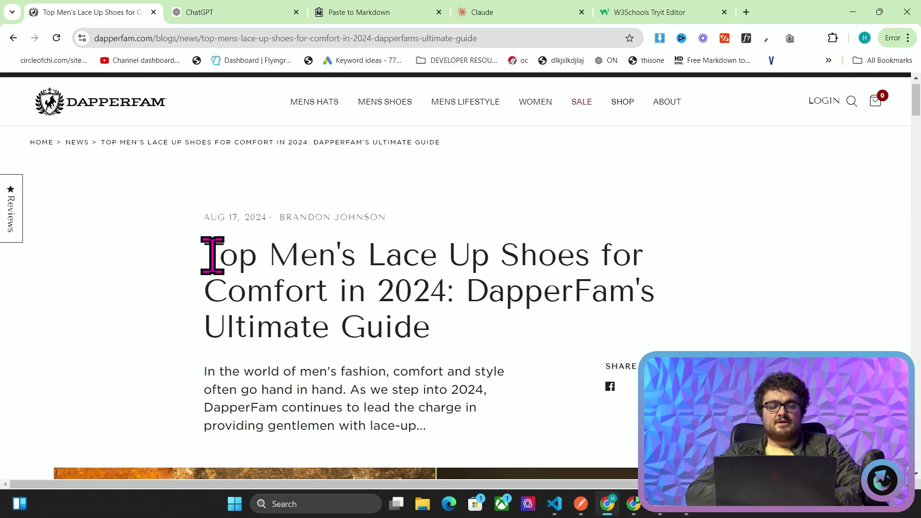
Select the DapperFam blog article from its title down to 'feet.' at the Conclusion's end.
left_click_drag(196, 255, 304, 320)
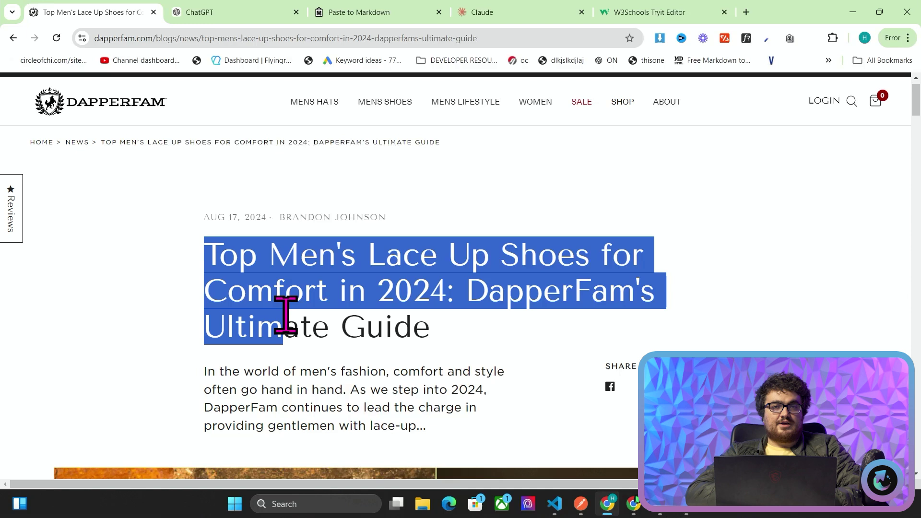
left_click(333, 290)
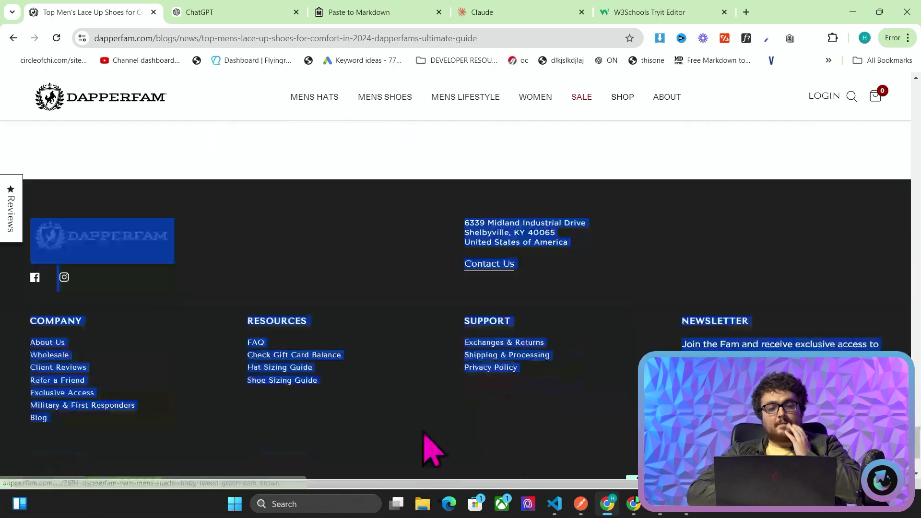
left_click_drag(421, 448, 424, 340)
scroll(421, 357, "down", 20)
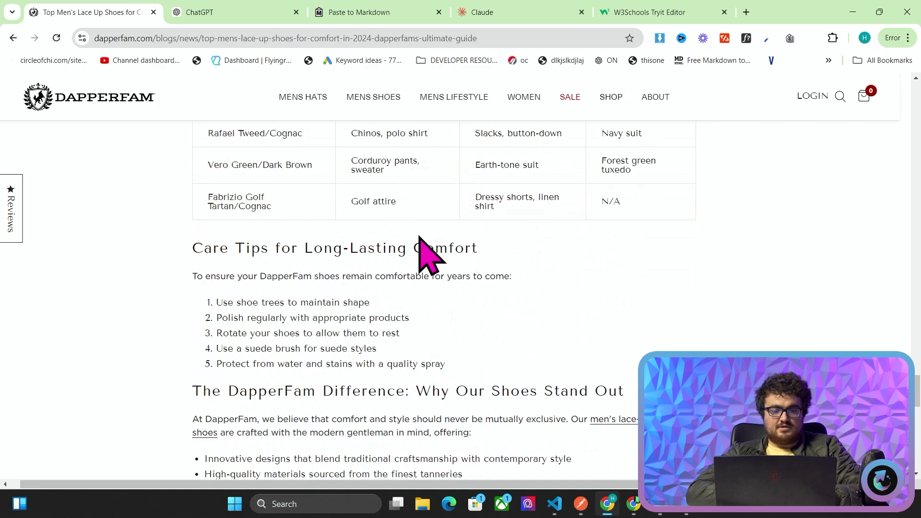
left_click(381, 373, "shift")
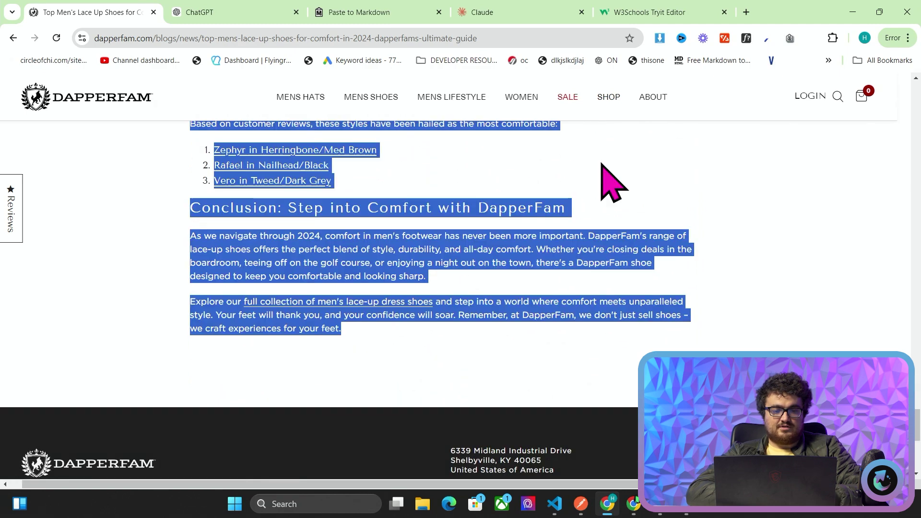
In a new tab, search Google for 'paste to ma'.
left_click(745, 12)
type("google.com")
key("Return")
type("paste ")
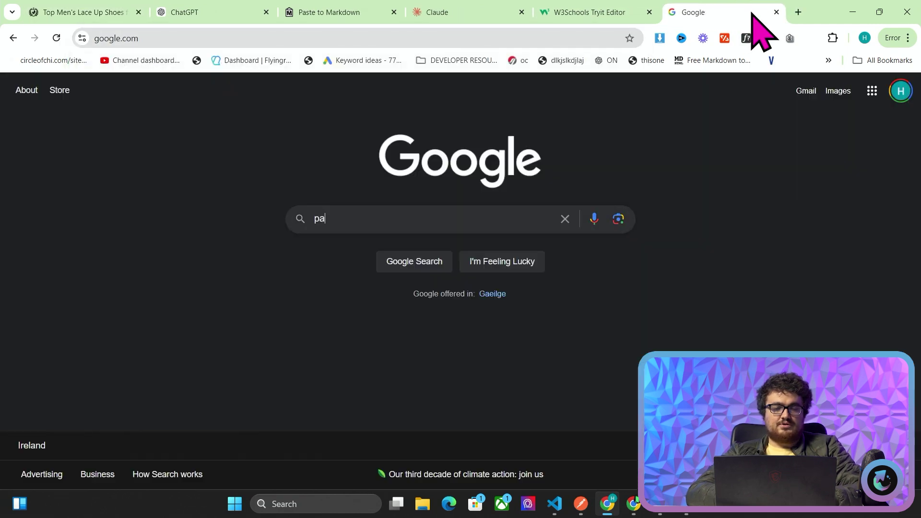
type("to ma")
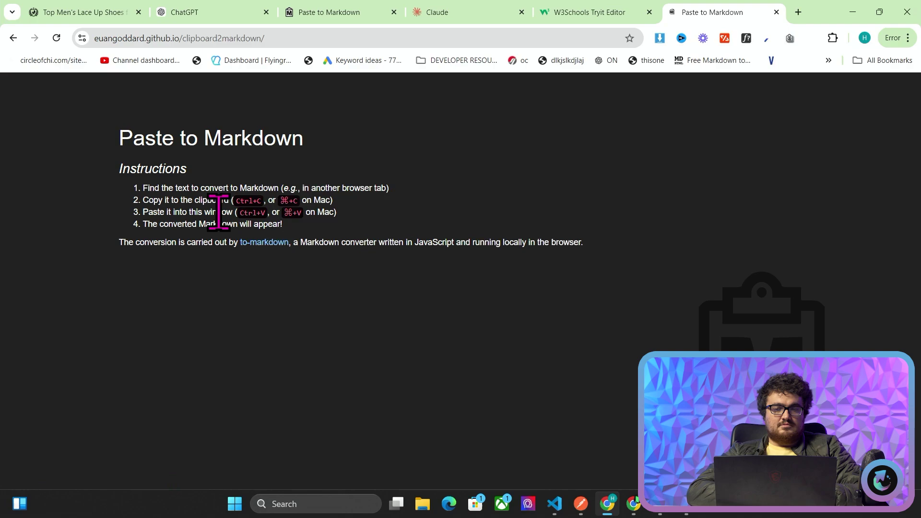
Paste the copied article into Paste to Markdown and review the Markdown output.
key("ctrl+v")
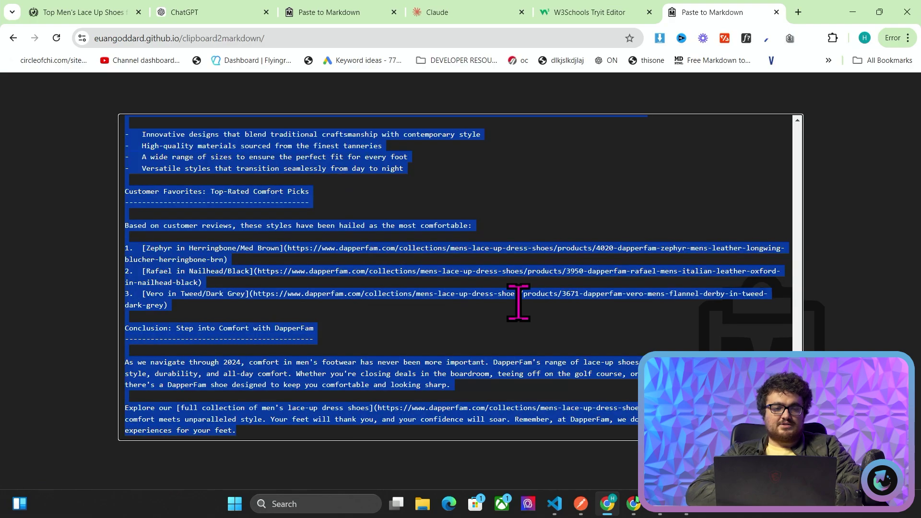
scroll(517, 302, "down", 5)
scroll(517, 302, "up", 3)
scroll(517, 303, "down", 15)
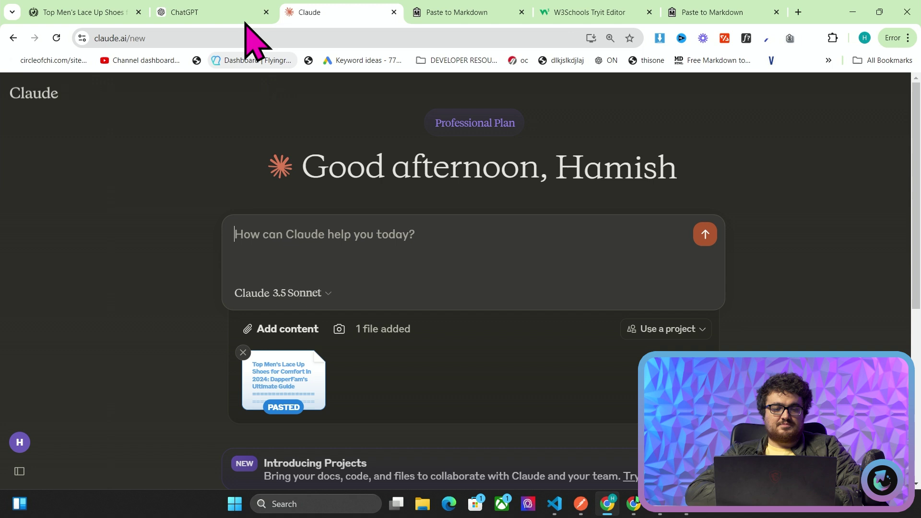
Paste the visualisation prompt and article into a new ChatGPT chat and Claude's message box.
left_click(226, 16)
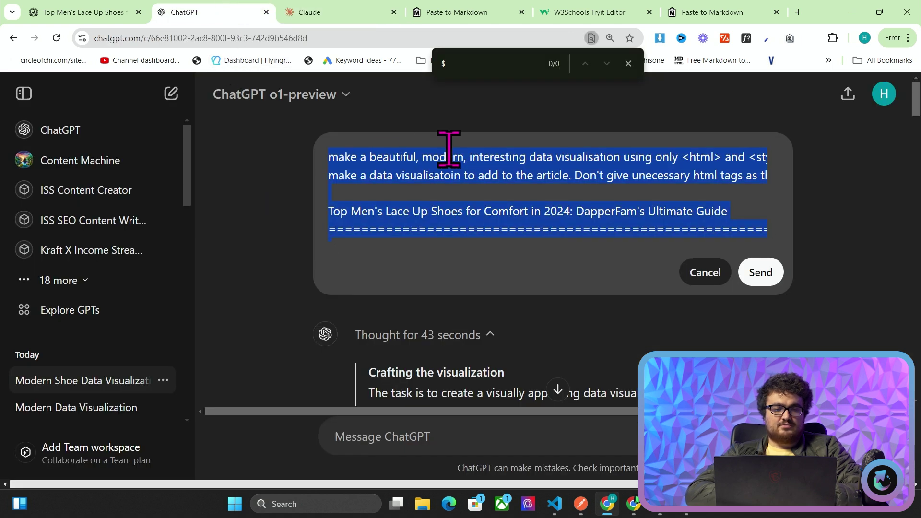
left_click(171, 93)
key("ctrl+v")
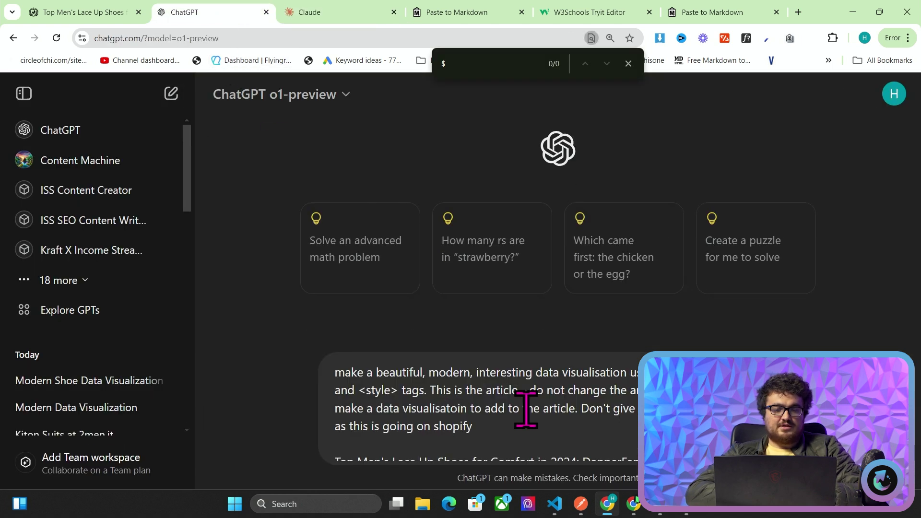
left_click_drag(505, 421, 331, 359)
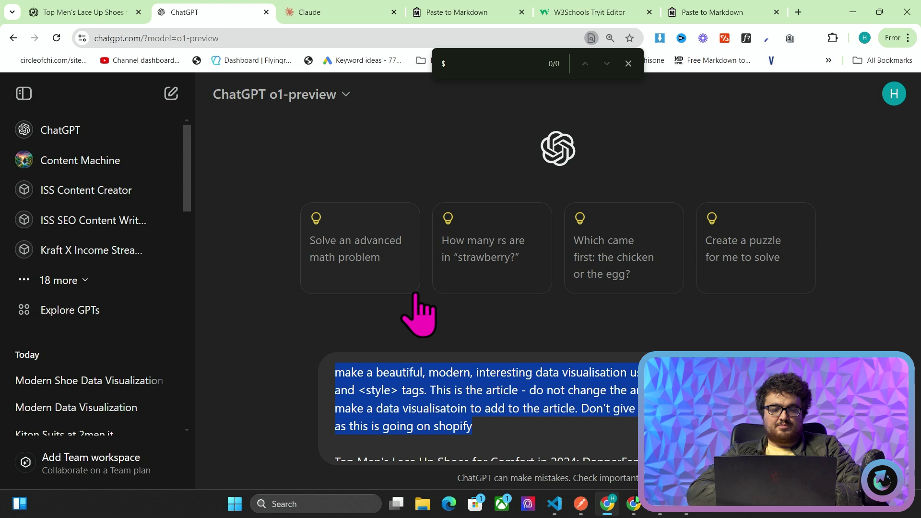
left_click(329, 12)
key("ctrl+v")
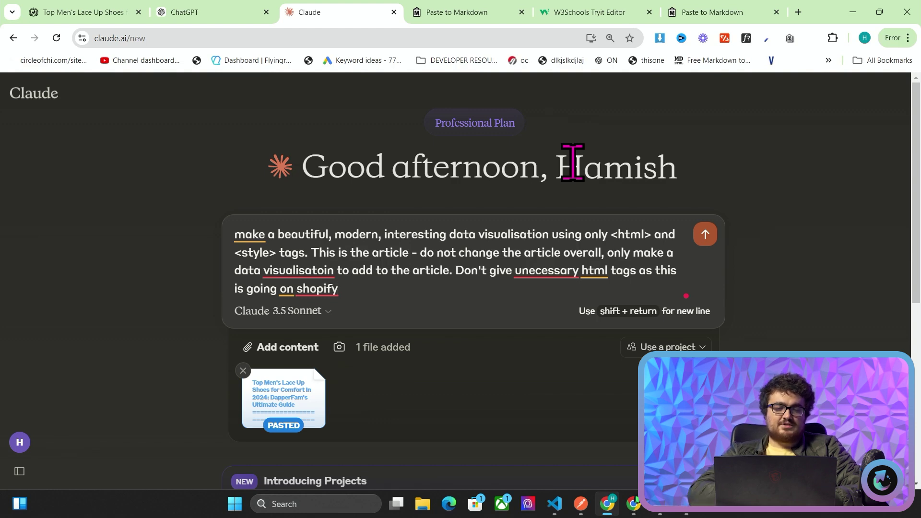
Send the visualisation prompt to ChatGPT and follow its response.
left_click(216, 11)
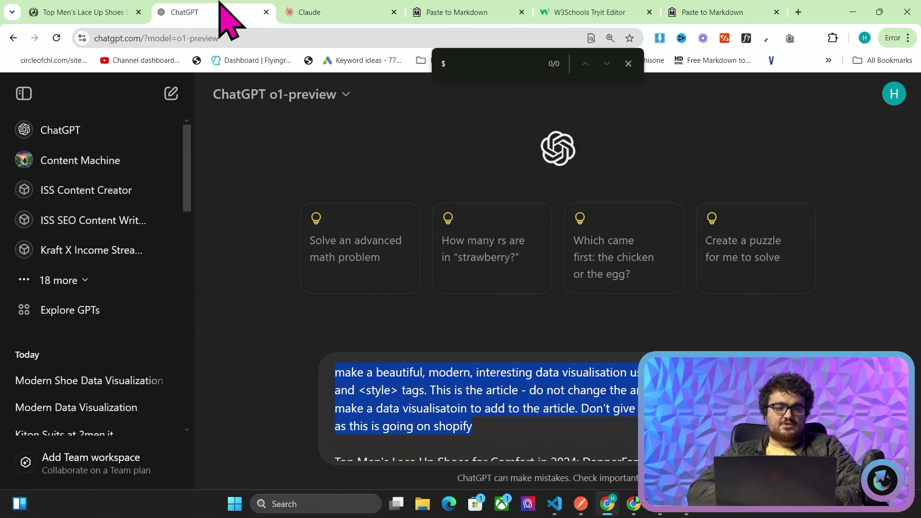
key("Return")
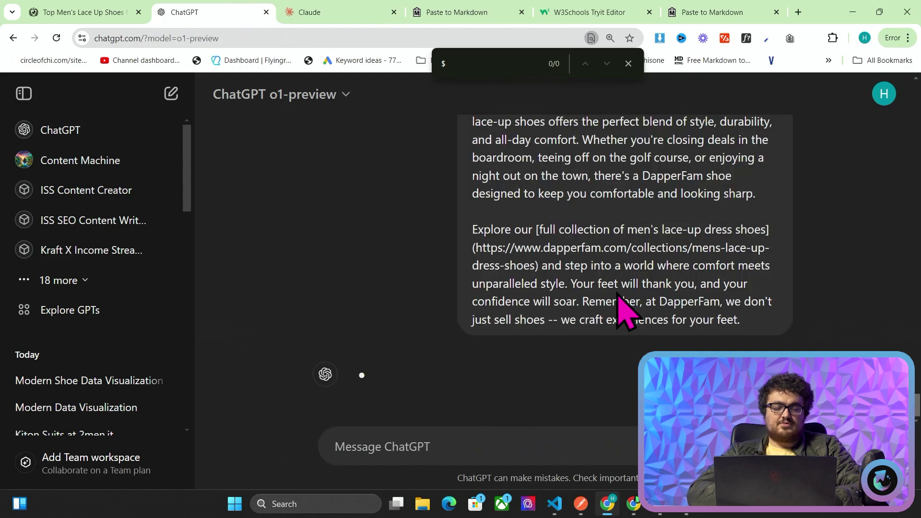
scroll(619, 307, "down", 10)
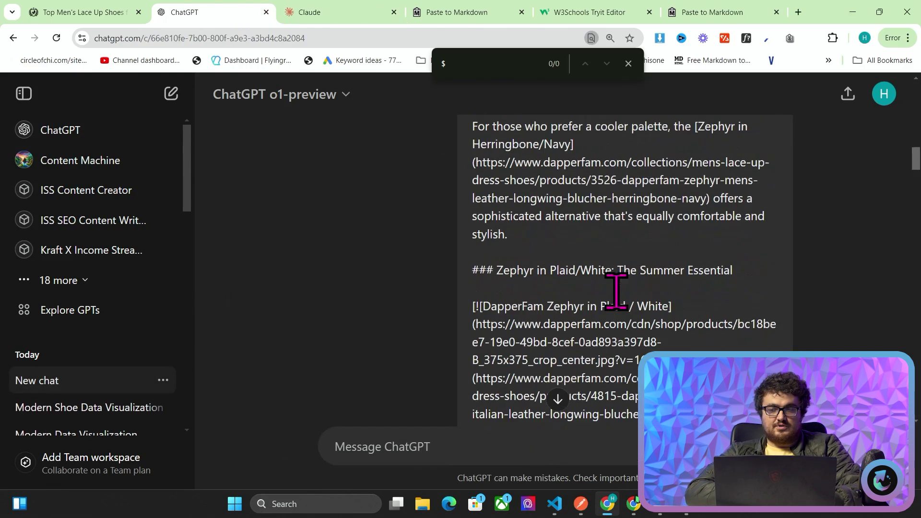
scroll(616, 290, "down", 10)
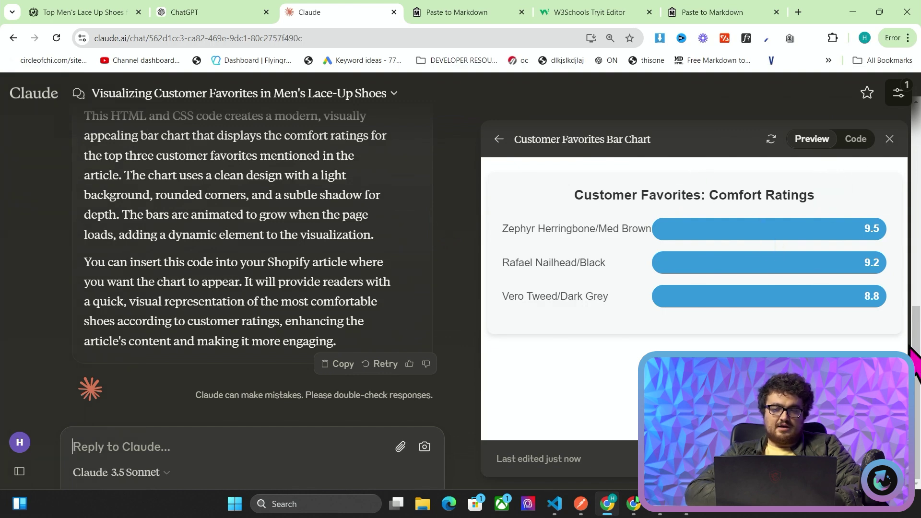
Check the Comfort Ratings bar chart's HTML code, then view its rendered preview.
left_click(855, 139)
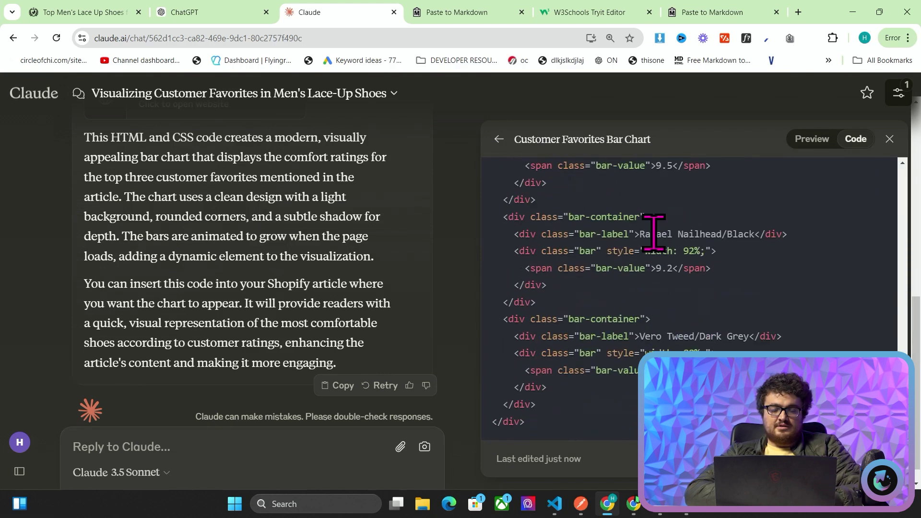
left_click(815, 140)
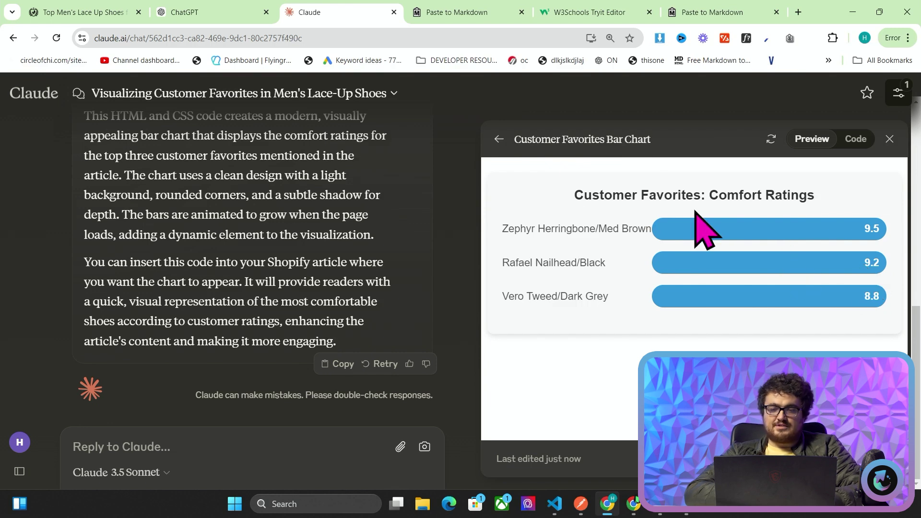
Review ChatGPT's comfort-features infographic code and open a new browser tab.
left_click(258, 7)
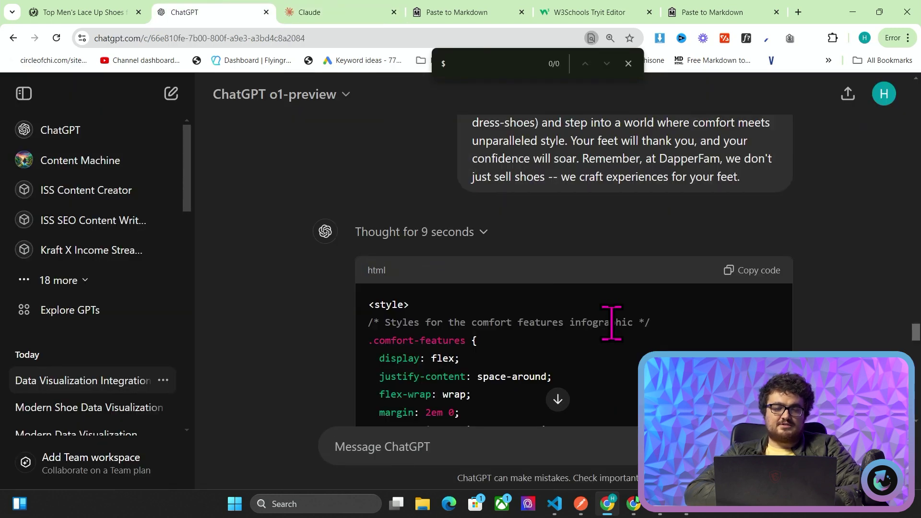
scroll(611, 322, "down", 15)
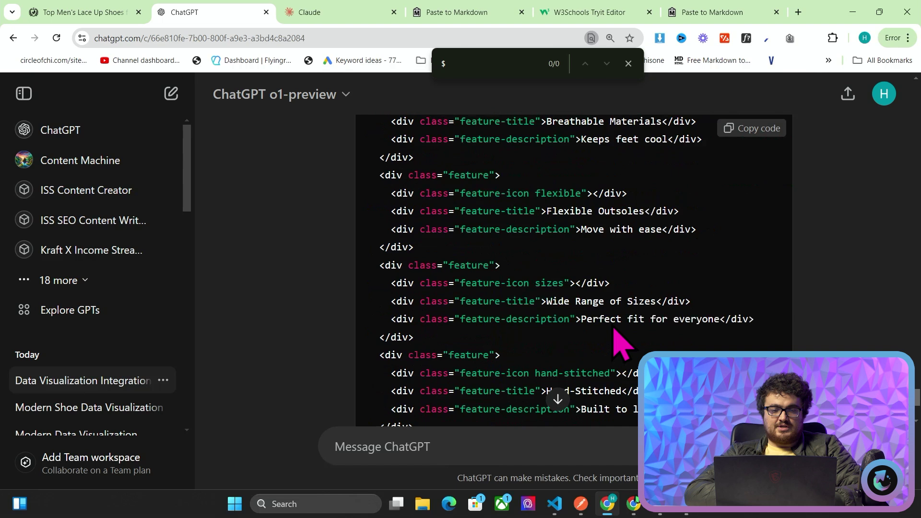
scroll(619, 342, "down", 5)
scroll(611, 325, "up", 10)
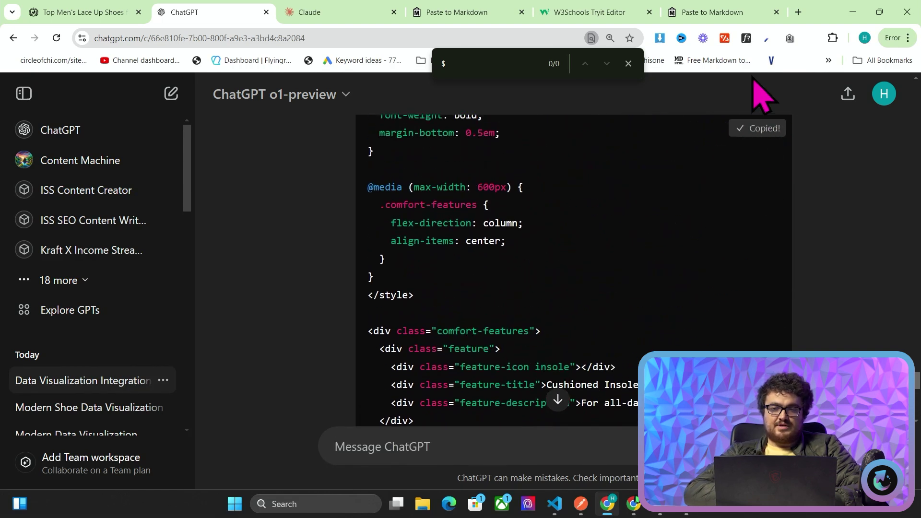
left_click(797, 12)
Replace the W3Schools Tryit editor's example code with the infographic code and run it.
type("w")
key("Return")
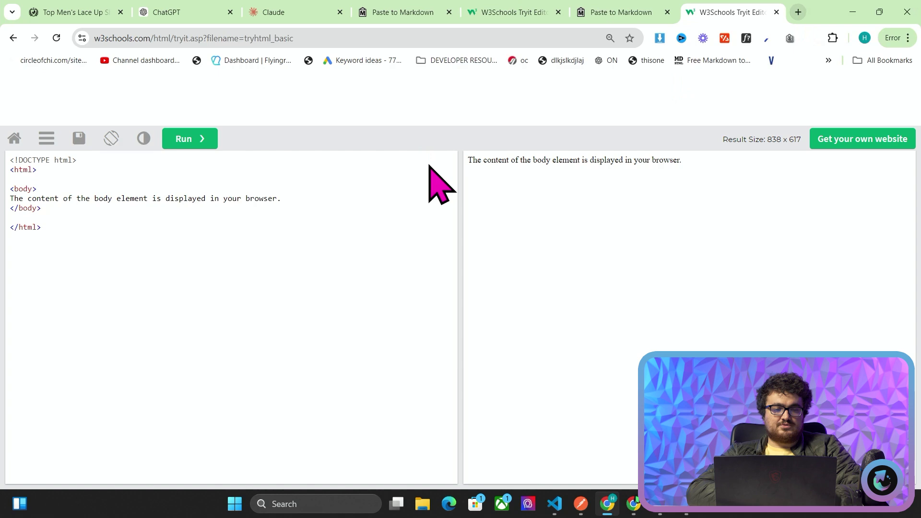
key("ctrl+a")
key("ctrl+v")
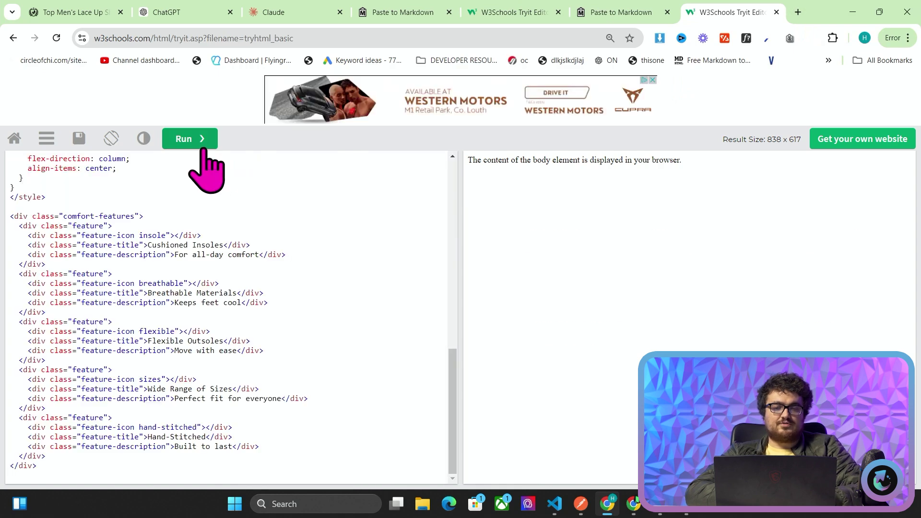
left_click(201, 143)
Check the five rendered feature cards and select the placeholder insole icon URL.
scroll(259, 302, "up", 9)
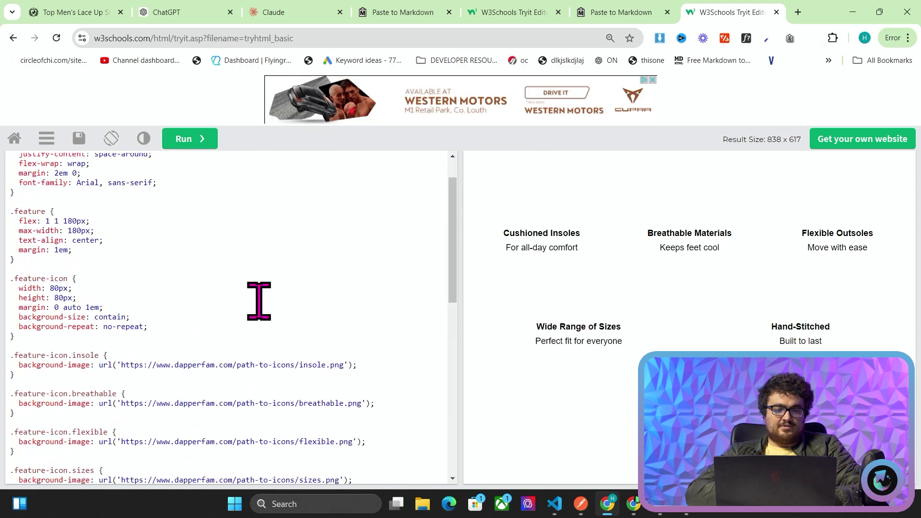
scroll(259, 301, "down", 3)
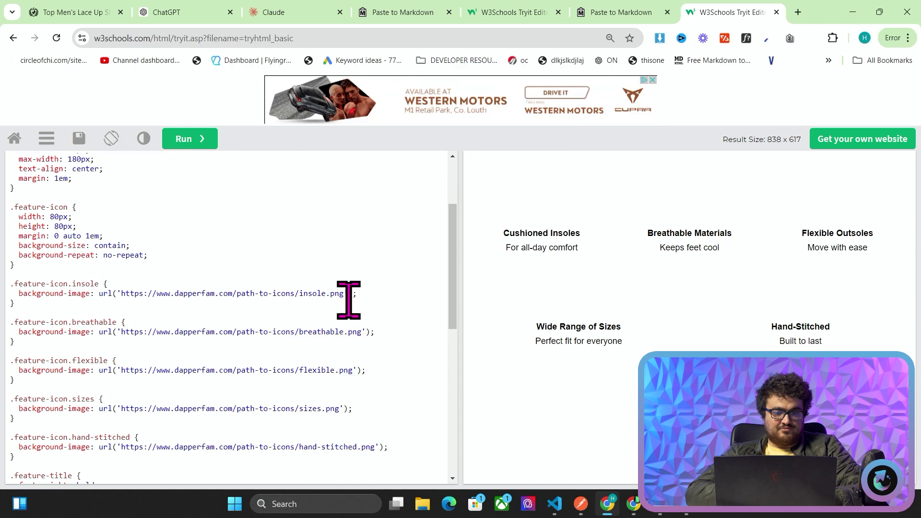
left_click_drag(348, 294, 176, 293)
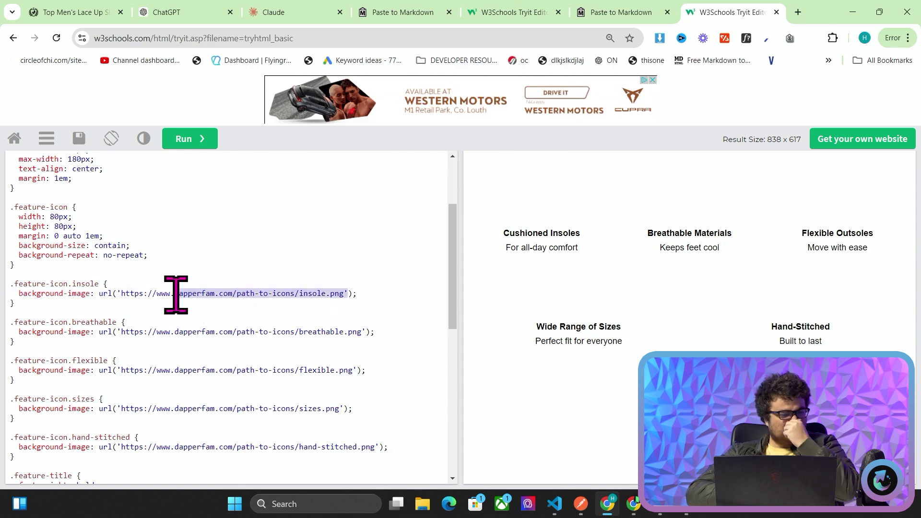
Tell ChatGPT "don't make up images".
left_click(183, 14)
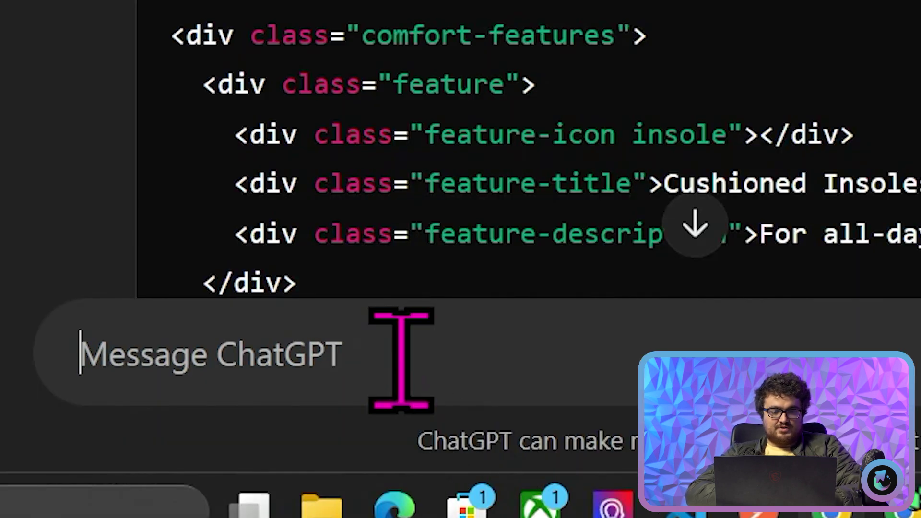
type("don't make up images")
key("Return")
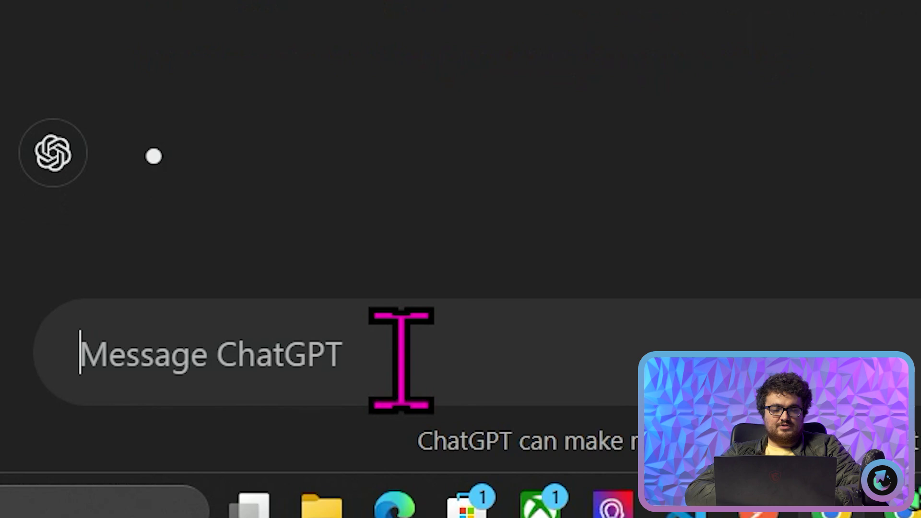
Reply to Claude with "don't make up data".
left_click(276, 12)
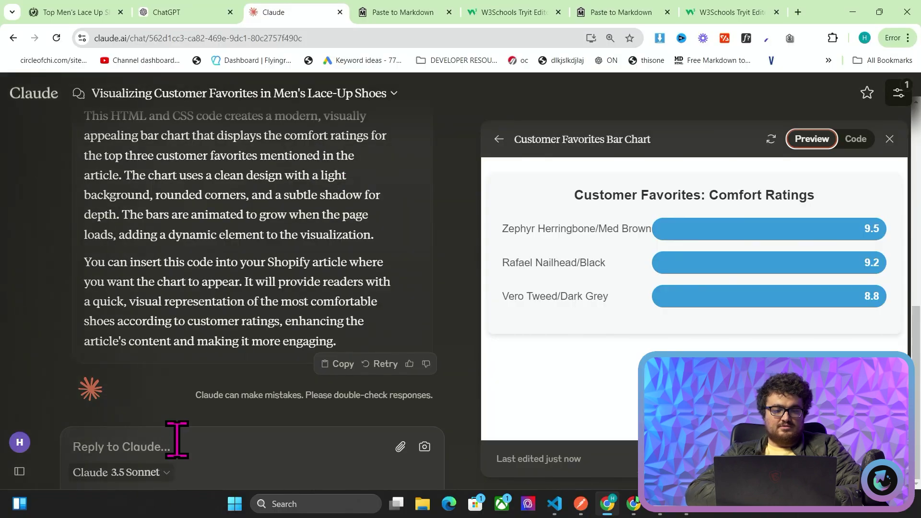
left_click(177, 438)
type("din")
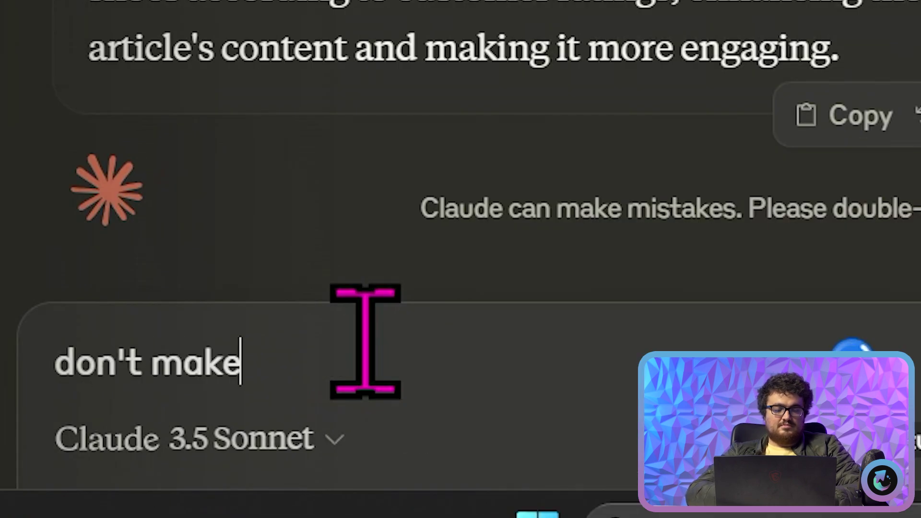
type("'t make up data")
key("Return")
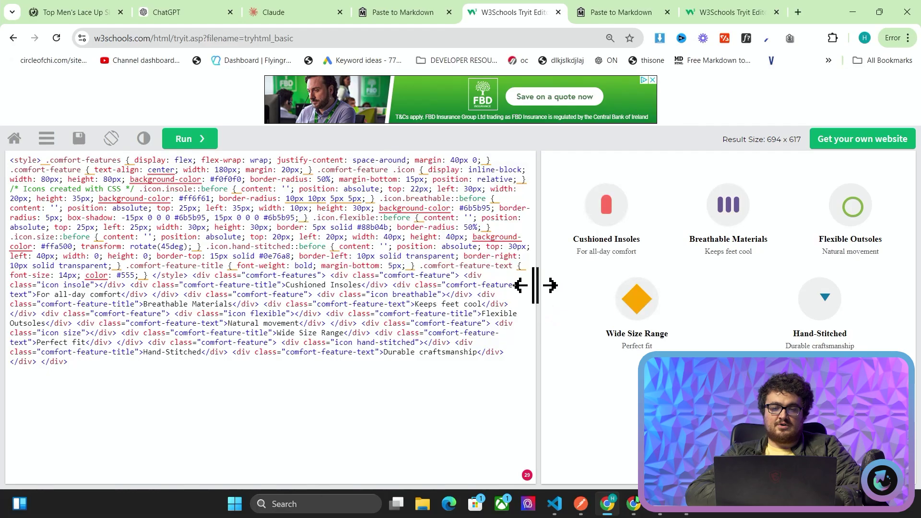
Resize the Tryit result preview to test the infographic's layout, then snip a screenshot of it.
left_click_drag(540, 285, 744, 243)
scroll(822, 246, "down", 4)
scroll(815, 240, "up", 4)
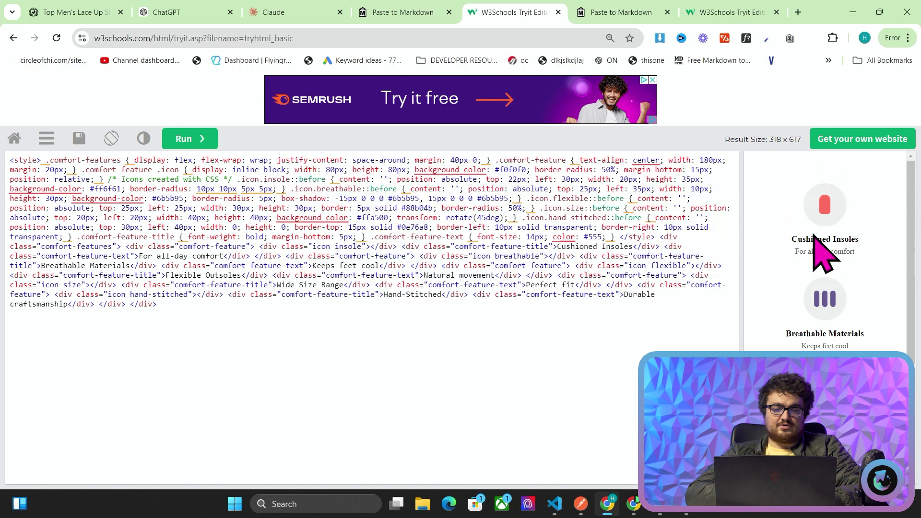
left_click_drag(739, 249, 415, 263)
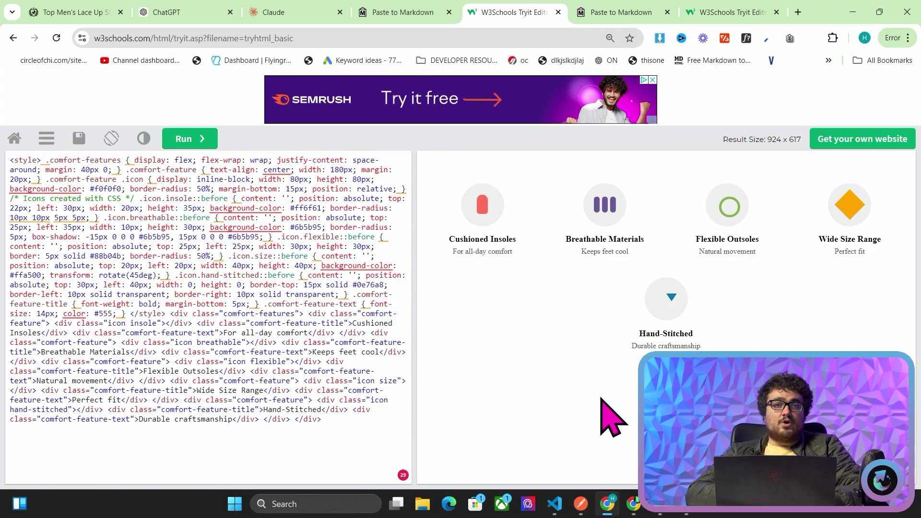
key("super+shift+s")
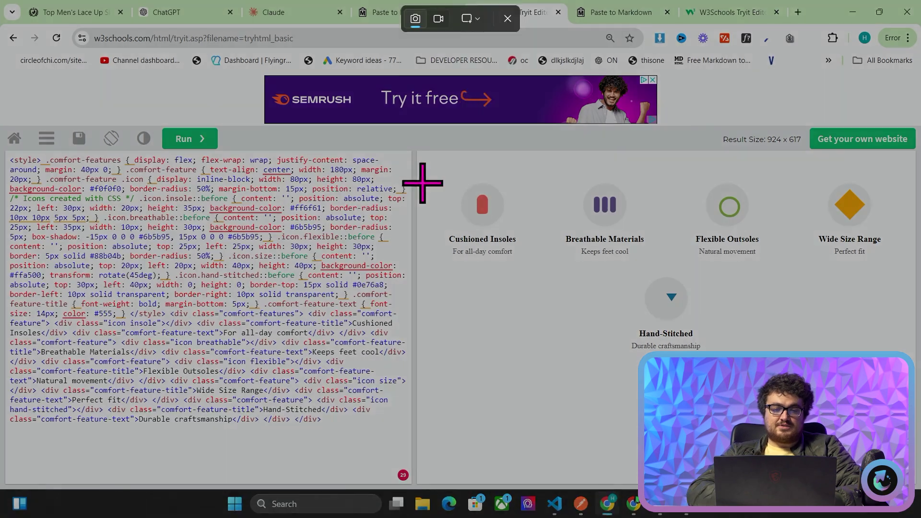
left_click_drag(423, 162, 913, 371)
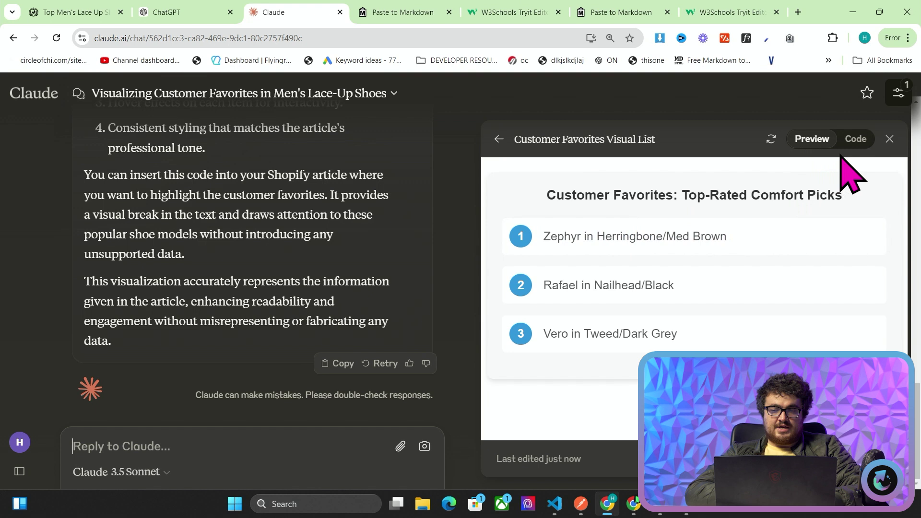
Check the Customer Favorites list's code and preview in Claude, then go to ChatGPT.
left_click(854, 140)
left_click(797, 139)
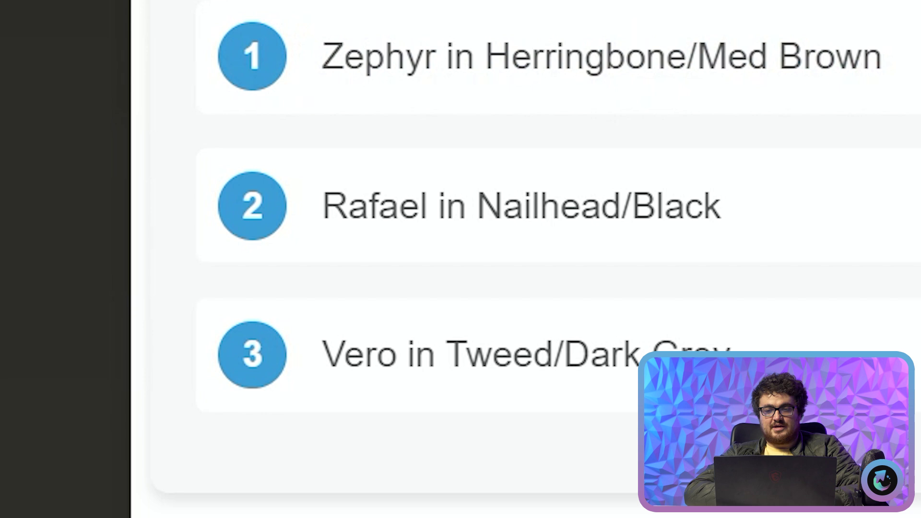
left_click(183, 4)
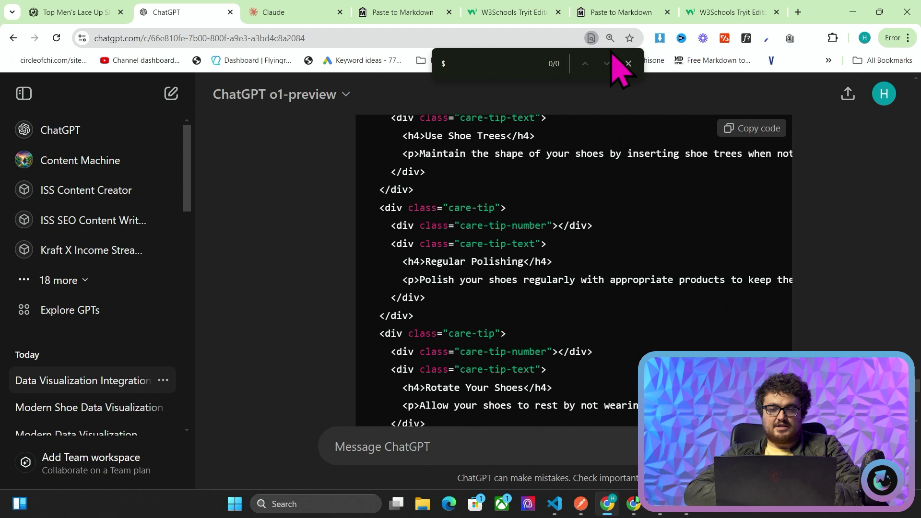
Close the find bar and scroll through ChatGPT's shoe care tips code.
left_click(628, 63)
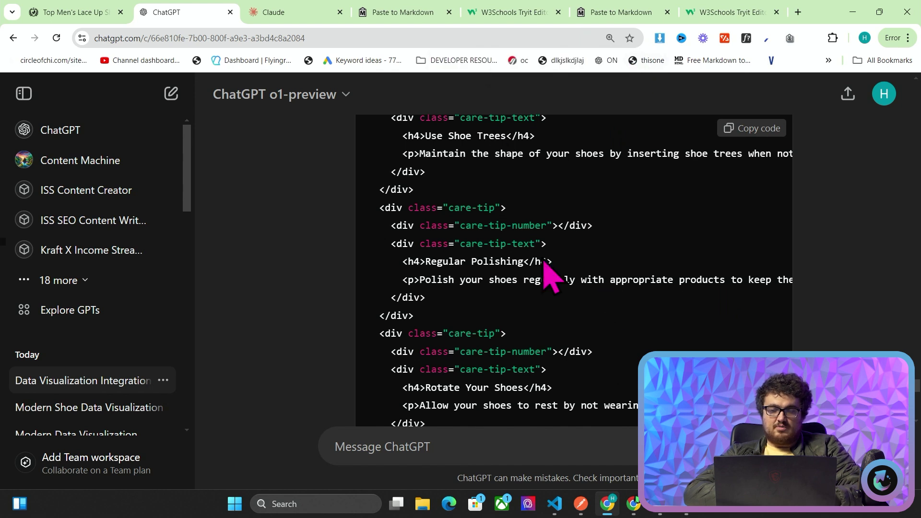
scroll(547, 276, "down", 10)
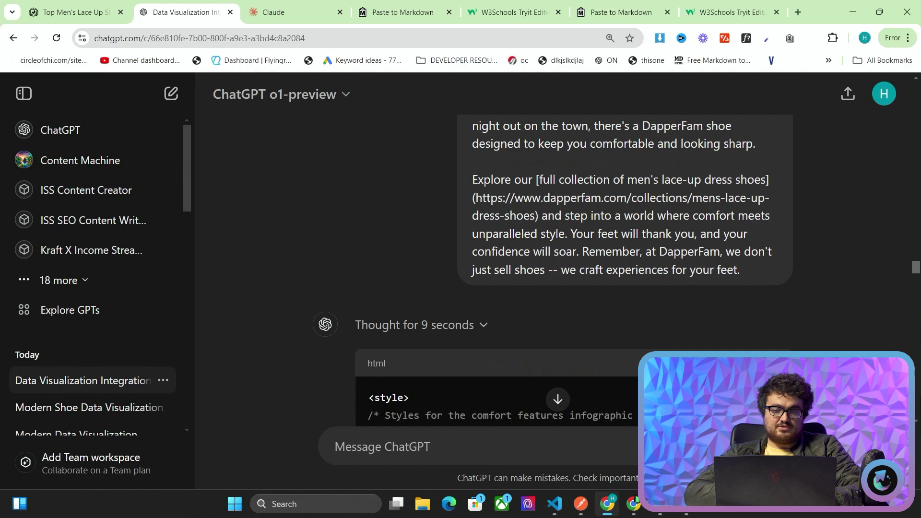
scroll(690, 307, "down", 15)
scroll(690, 306, "up", 15)
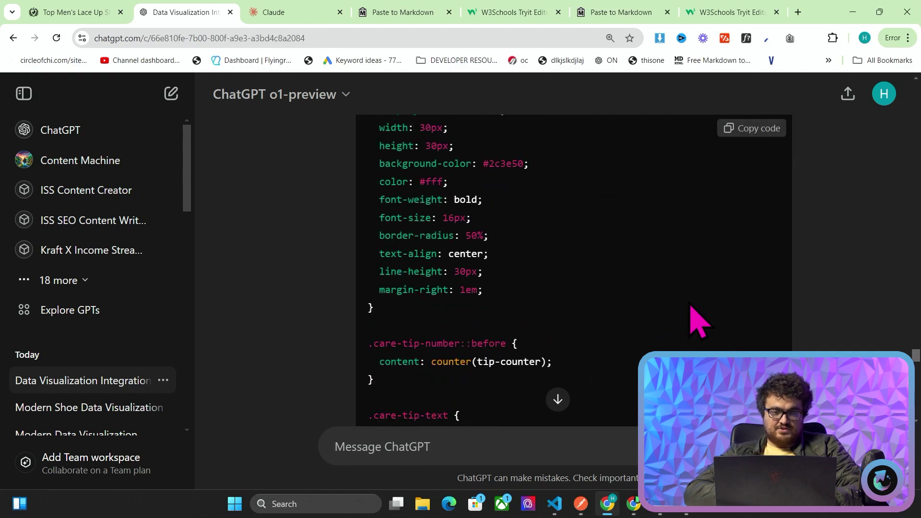
scroll(698, 321, "up", 8)
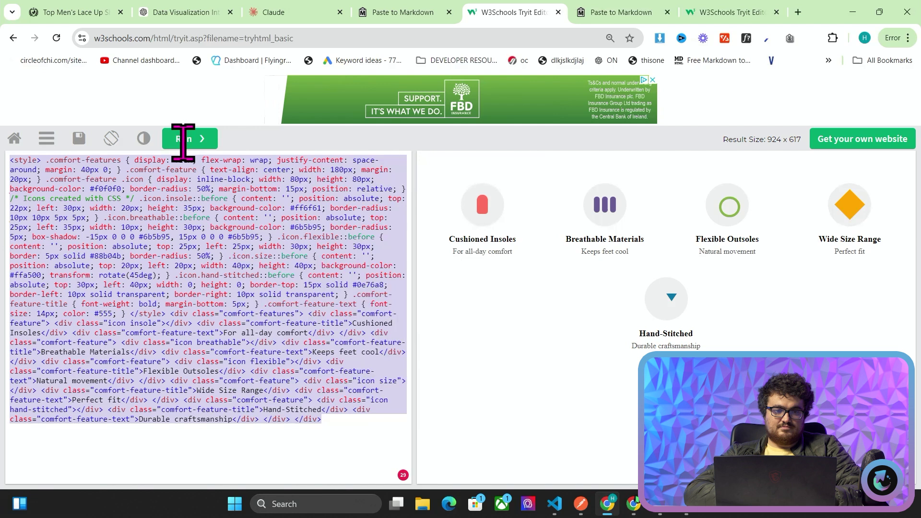
Replace the editor code with the care-tips code and run it to show five numbered tips.
key("ctrl+v")
scroll(249, 312, "up", 15)
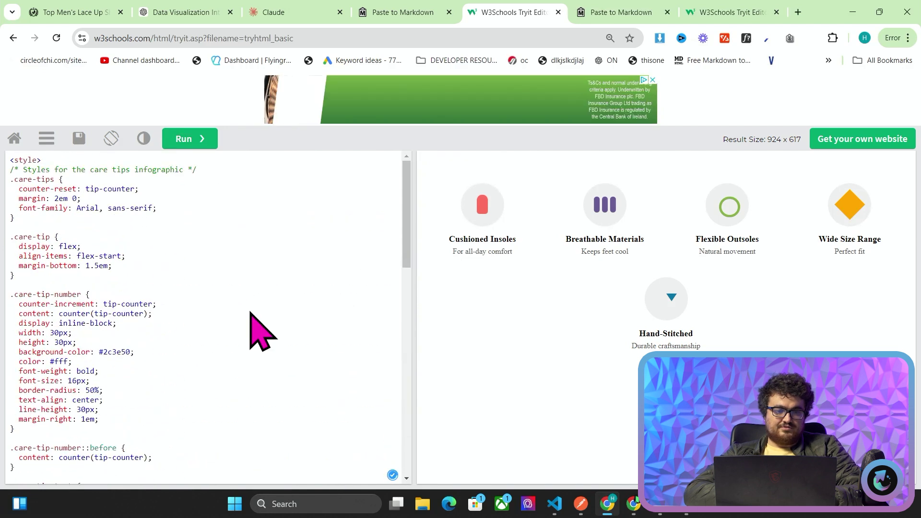
scroll(249, 312, "down", 16)
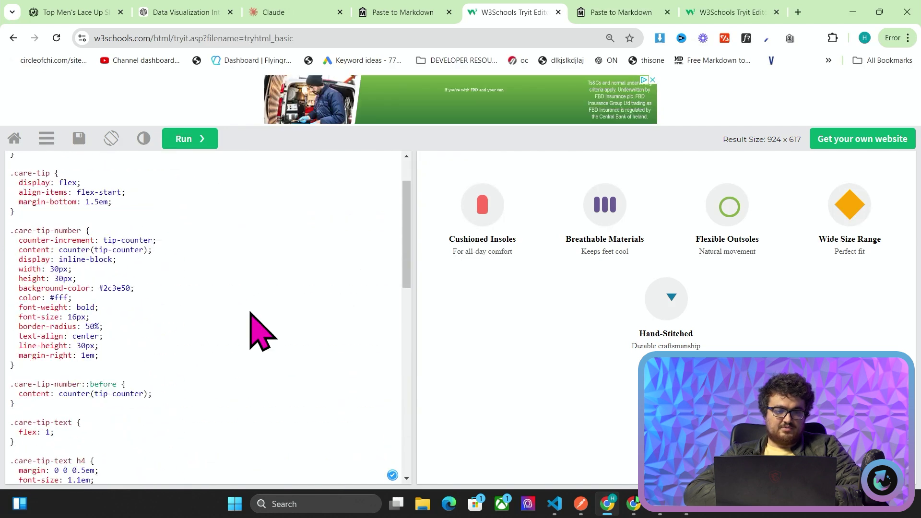
left_click(178, 139)
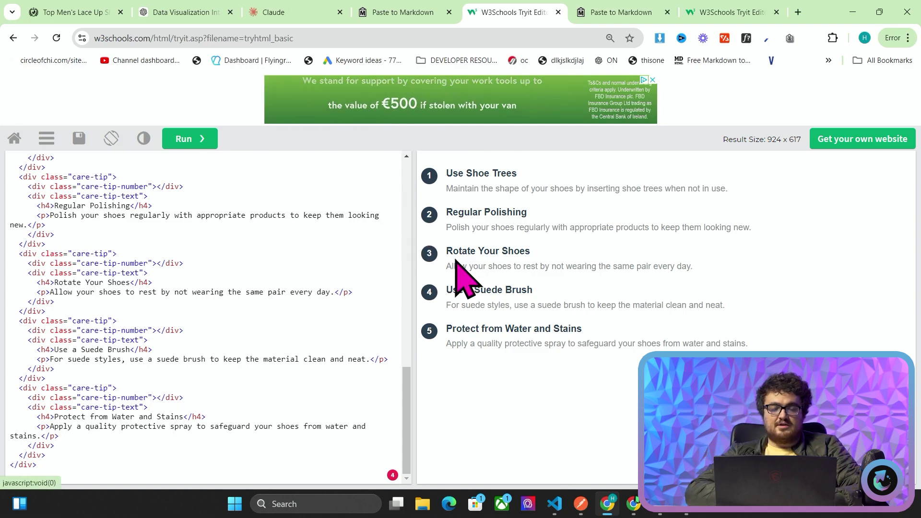
left_click_drag(416, 242, 775, 318)
scroll(616, 299, "up", 15)
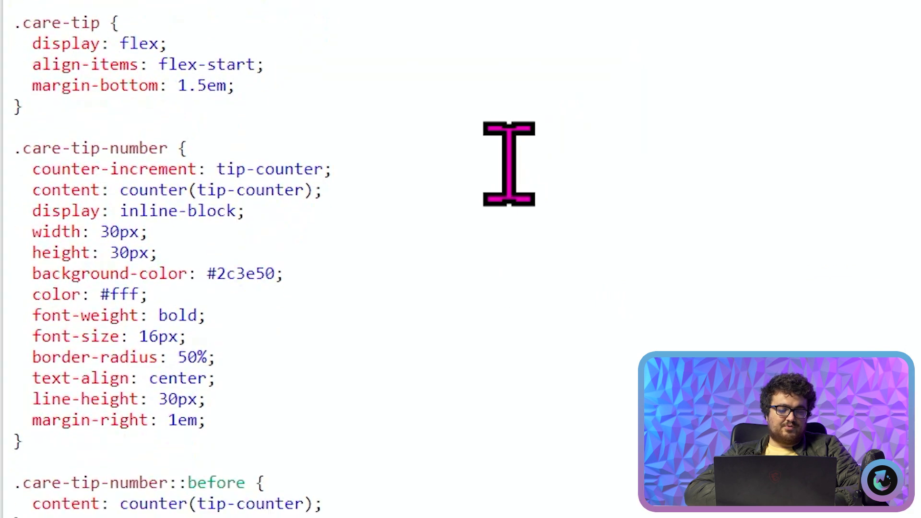
scroll(508, 163, "down", 5)
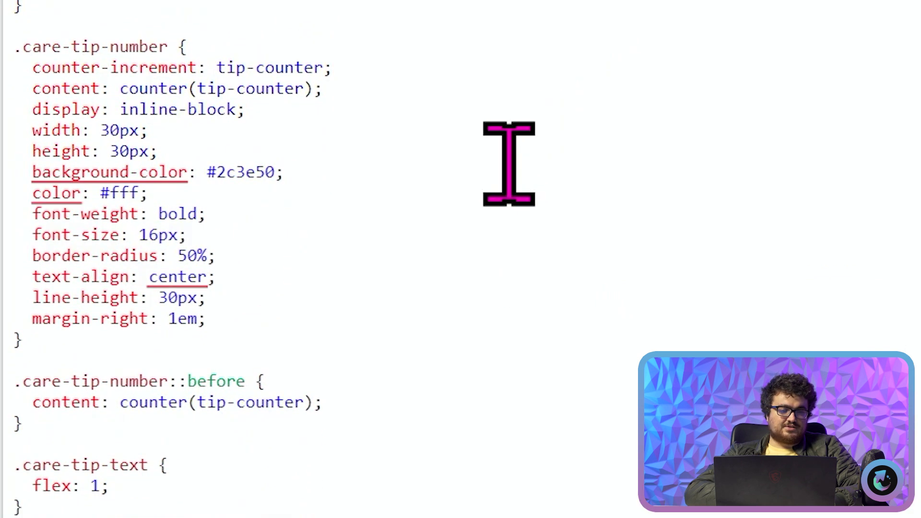
scroll(509, 163, "down", 4)
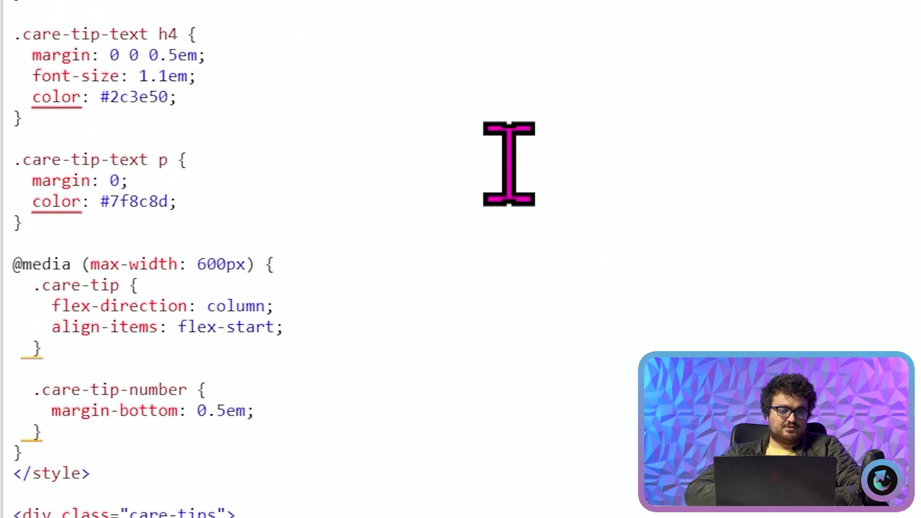
left_click_drag(278, 439, 3, 261)
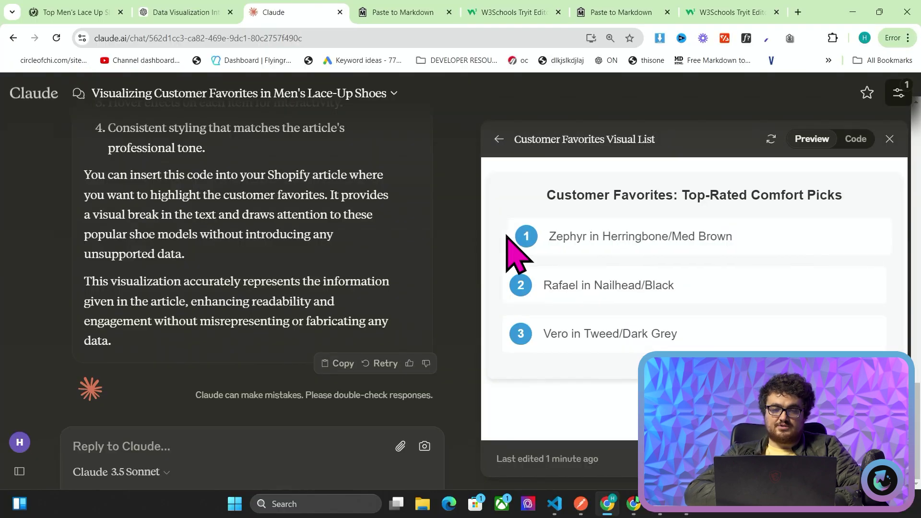
Paste Claude's Customer Favorites list code into the second Tryit editor and run it.
left_click(855, 140)
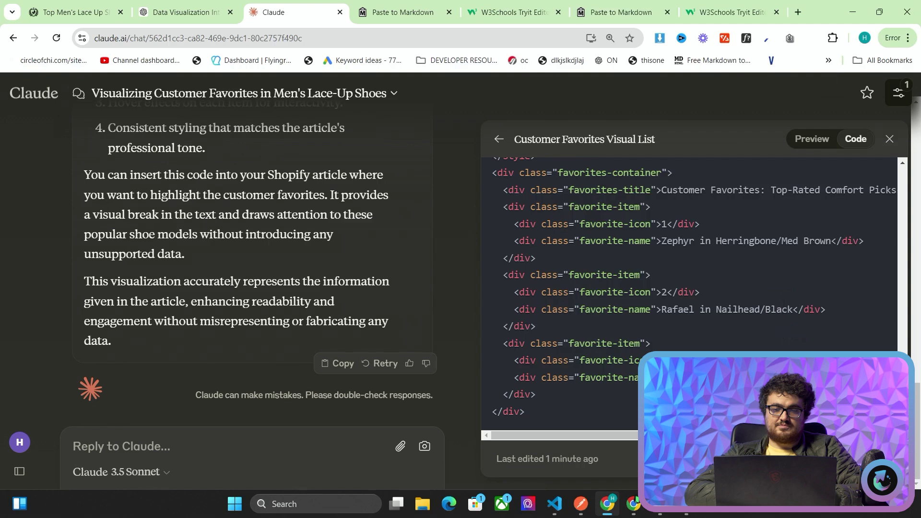
left_click(677, 10)
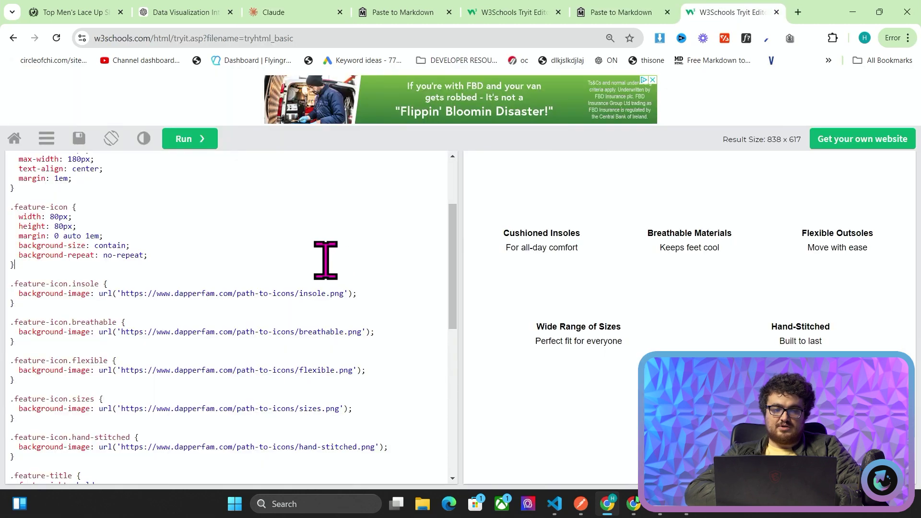
key("ctrl+a")
key("ctrl+v")
left_click(190, 143)
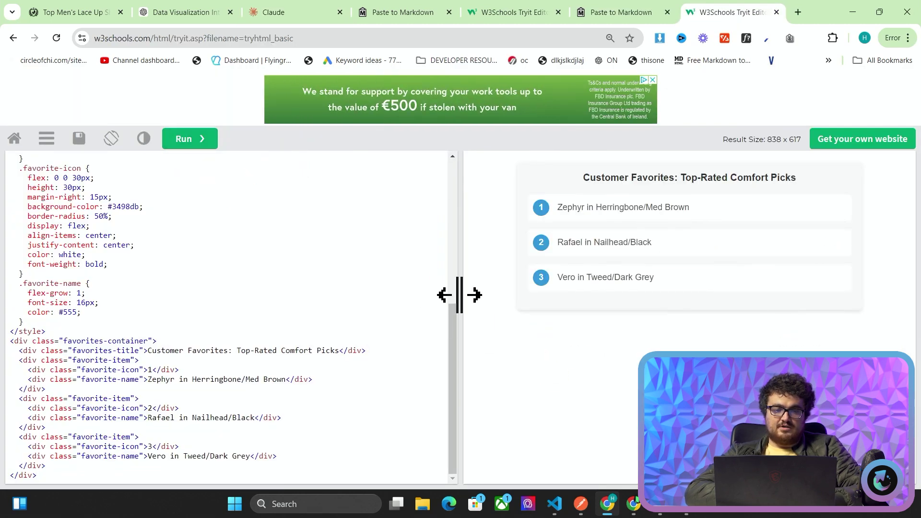
Narrow the result pane to test the three-item list (Zephyr, Rafael, Vero) at small width.
left_click_drag(459, 295, 809, 305)
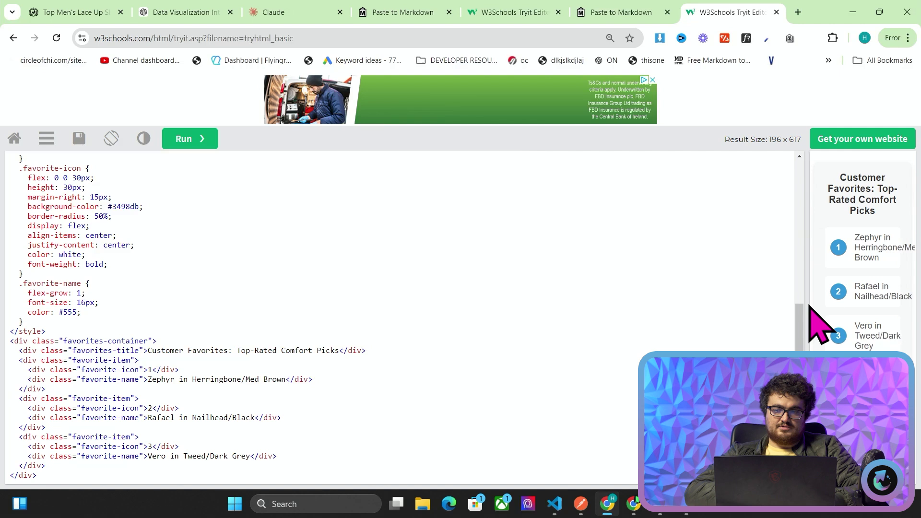
scroll(524, 276, "up", 5)
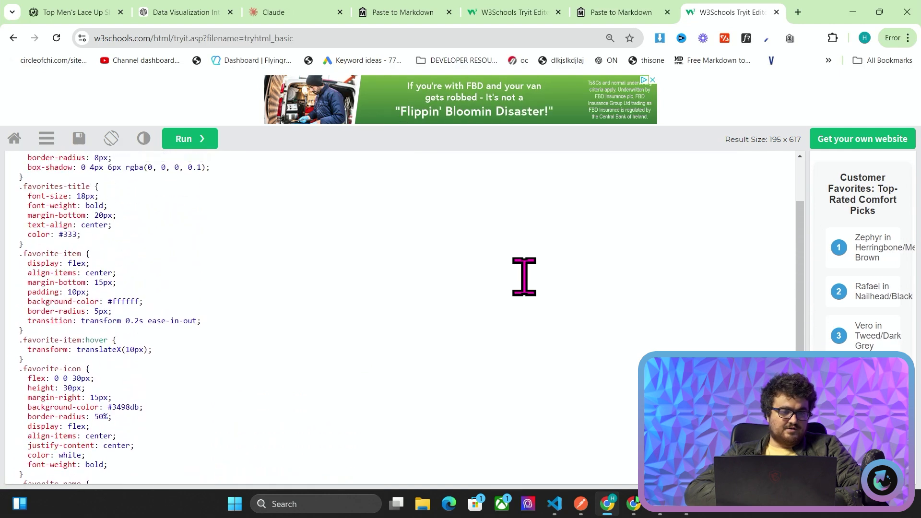
scroll(523, 275, "up", 2)
scroll(524, 275, "down", 7)
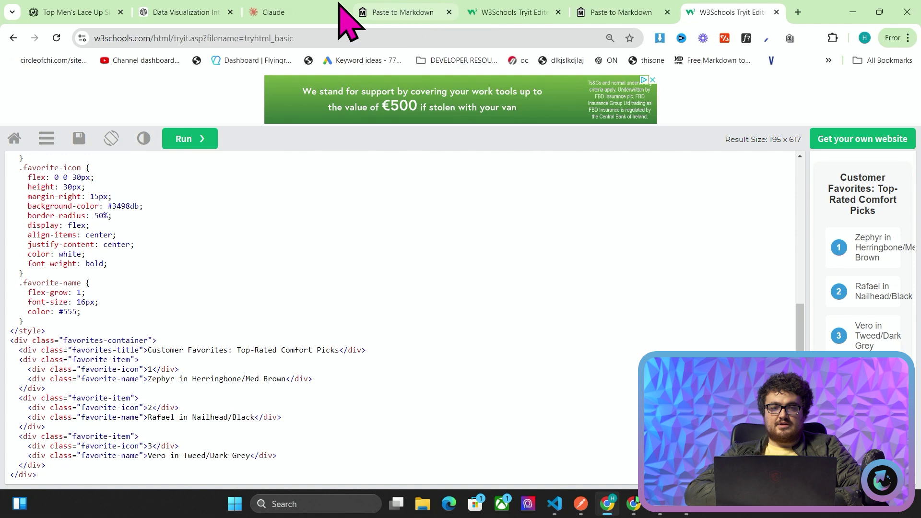
Replace the care-tips code with the comfort-features code and render the infographic.
left_click(509, 6)
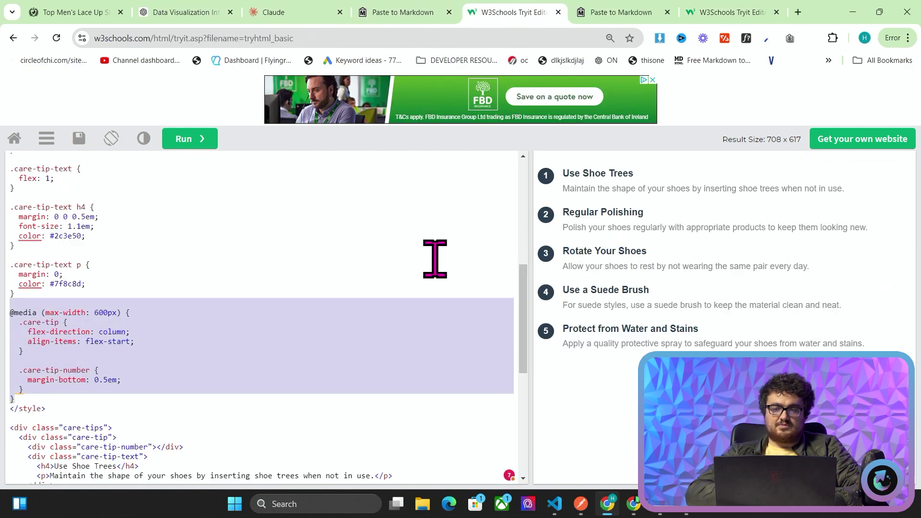
left_click(417, 259)
key("ctrl+a")
key("ctrl+v")
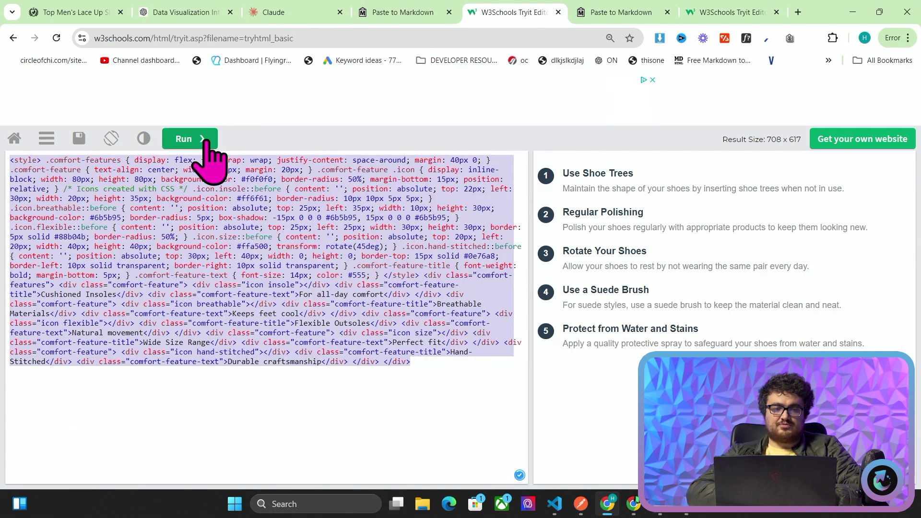
left_click(199, 141)
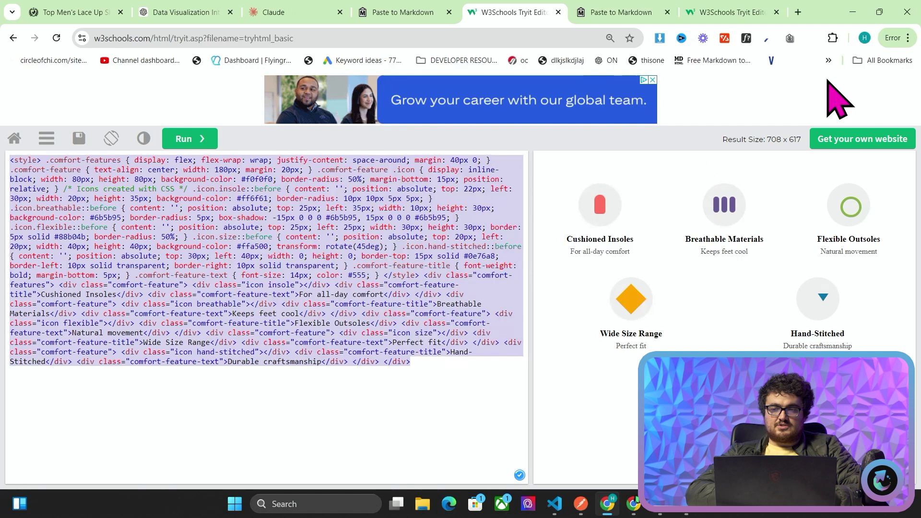
Load shopify.com in a new tab, going via shopify.com/partners.
left_click(798, 12)
type("shopify.com/partners")
key("Return")
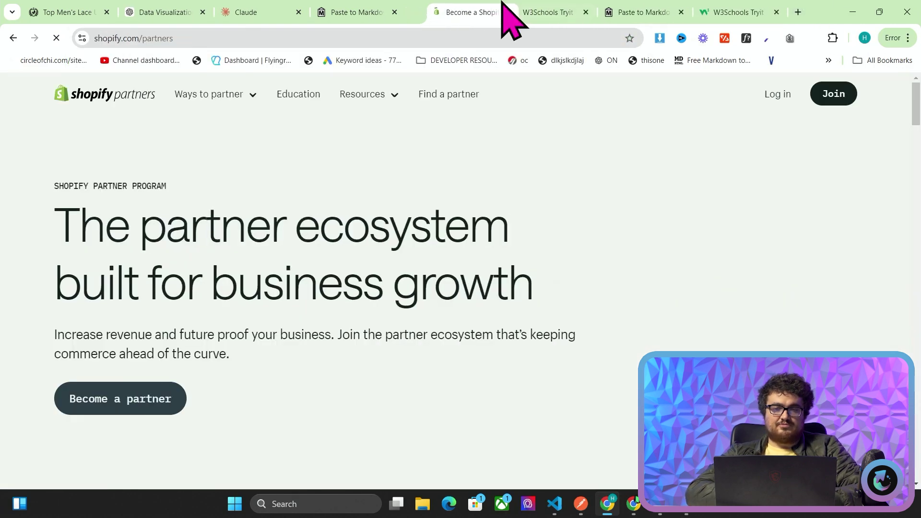
double_click(533, 35)
key("BackSpace")
key("BackSpace")
key("Return")
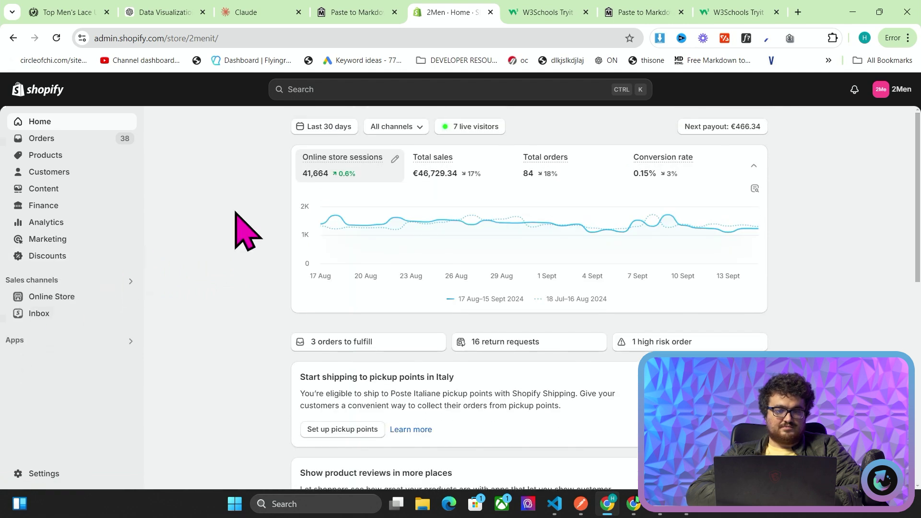
In the online store's blog posts, clear the selection and open the Bespoke Kiton Sneakers article.
left_click(79, 299)
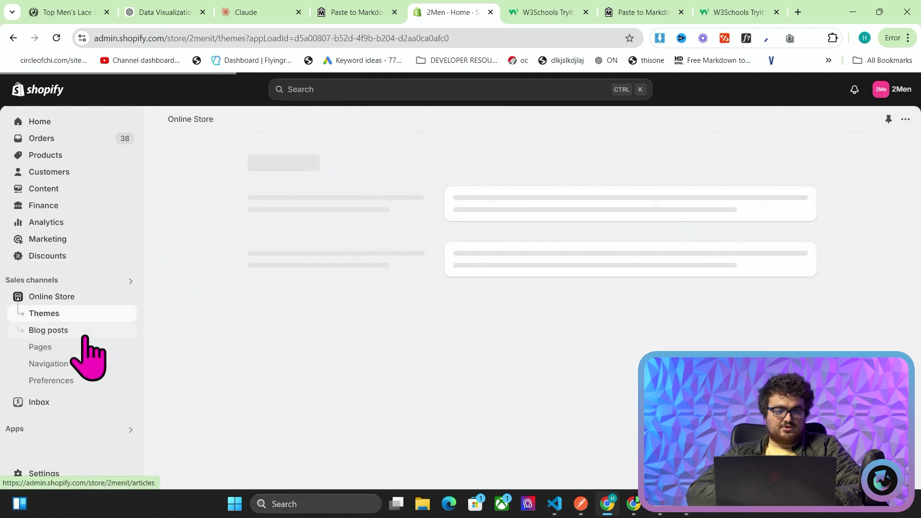
left_click(39, 331)
scroll(480, 379, "down", 8)
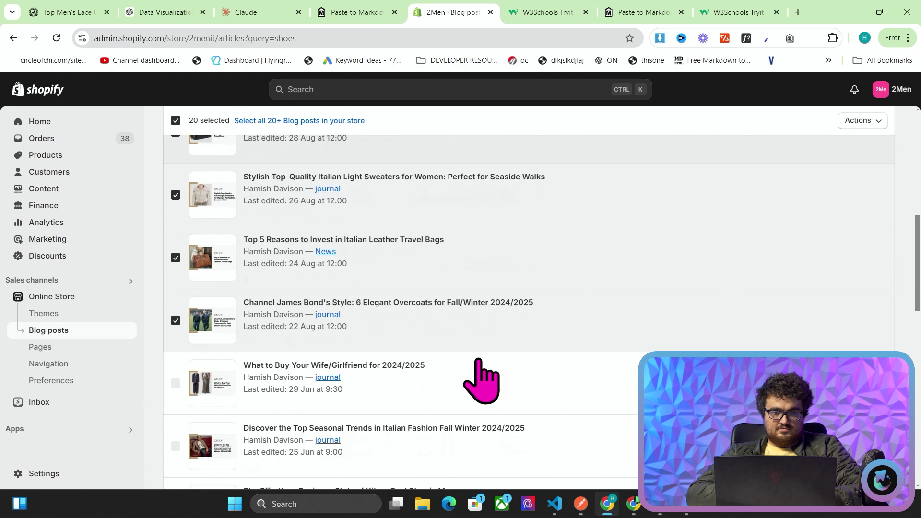
scroll(478, 363, "down", 5)
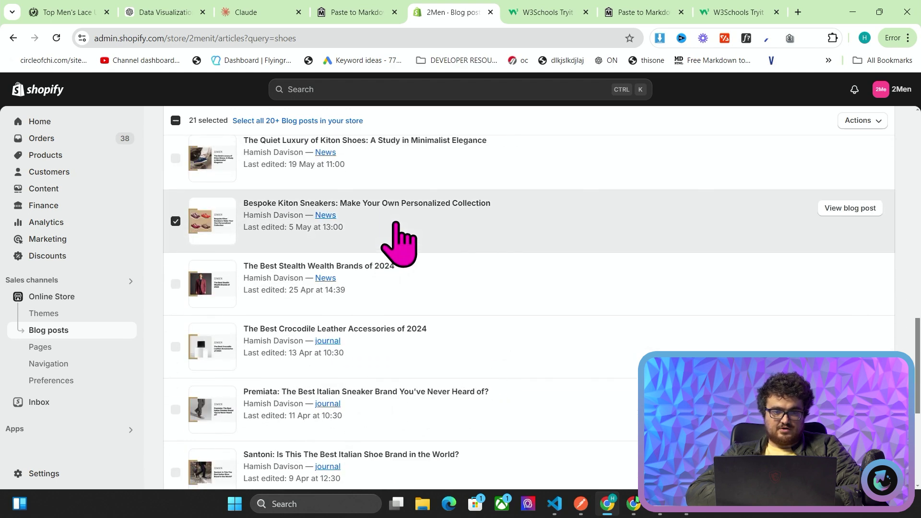
left_click(295, 205)
left_click(176, 120)
left_click(312, 204)
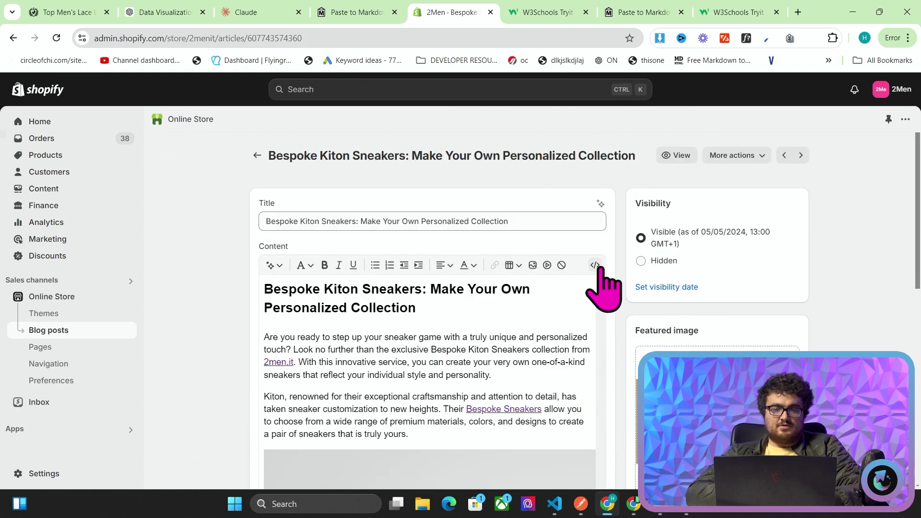
Paste the comfort-features infographic code on a new line after the last paragraph of the HTML source.
left_click(595, 266)
scroll(447, 277, "down", 10)
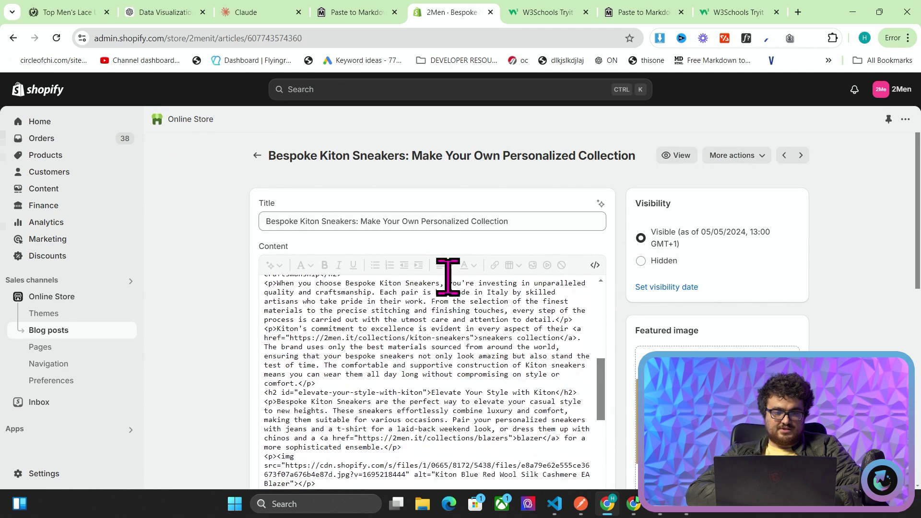
scroll(447, 277, "down", 10)
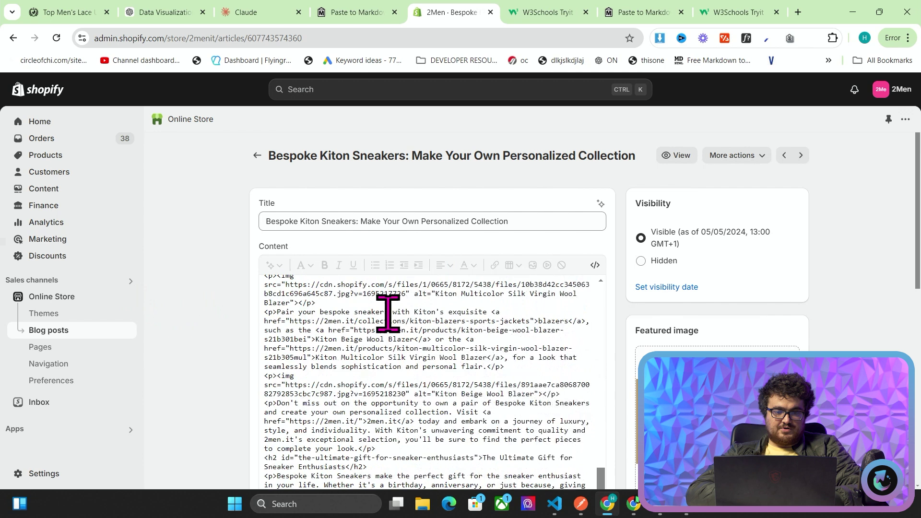
scroll(387, 314, "down", 5)
scroll(206, 241, "down", 5)
left_click(437, 346)
key("Return")
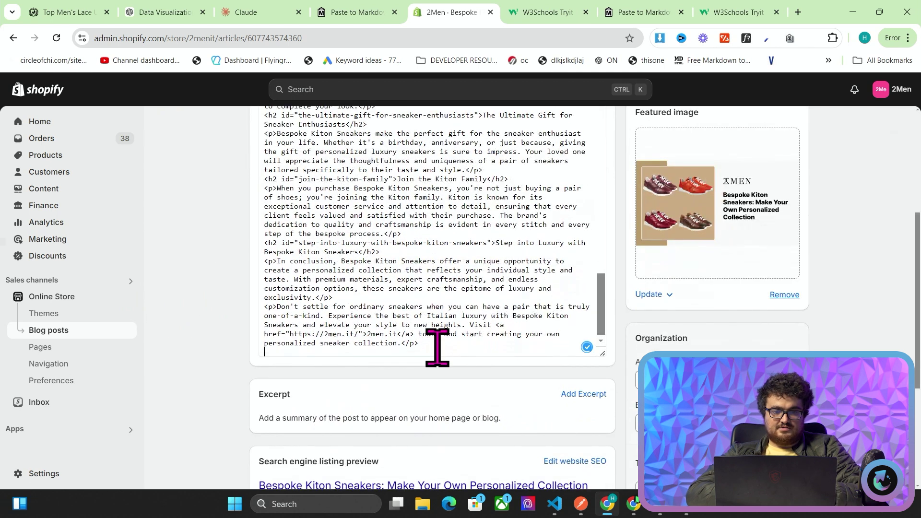
key("ctrl+v")
Return to the formatted view and check the five cards, Cushioned Insoles to Hand-Stitched.
scroll(645, 144, "up", 3)
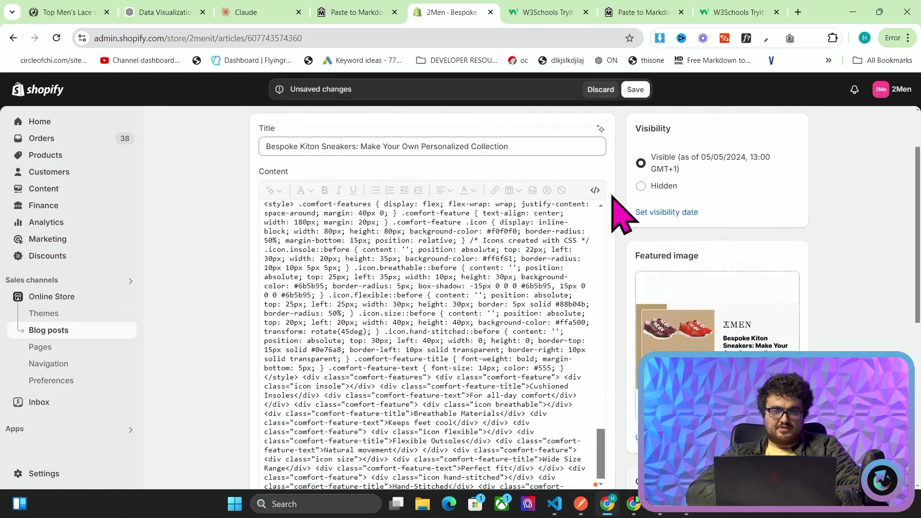
left_click(595, 190)
scroll(528, 292, "down", 20)
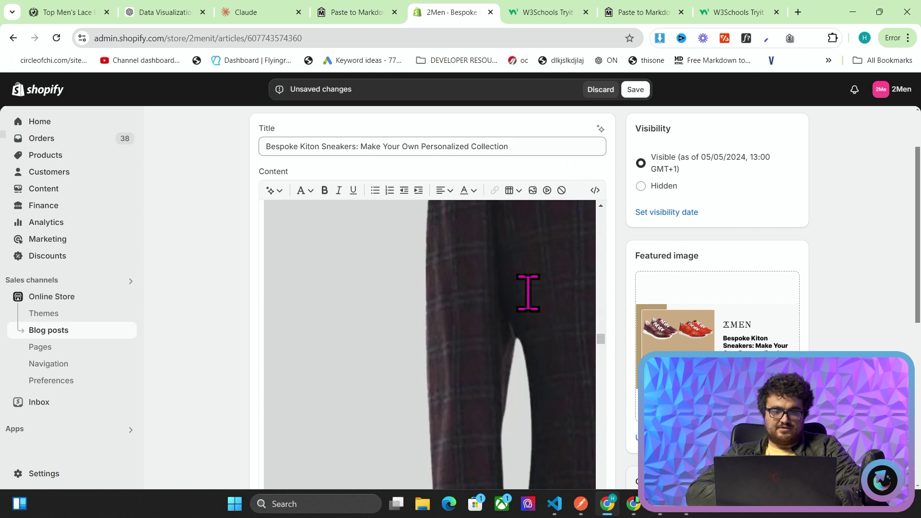
scroll(527, 292, "down", 5)
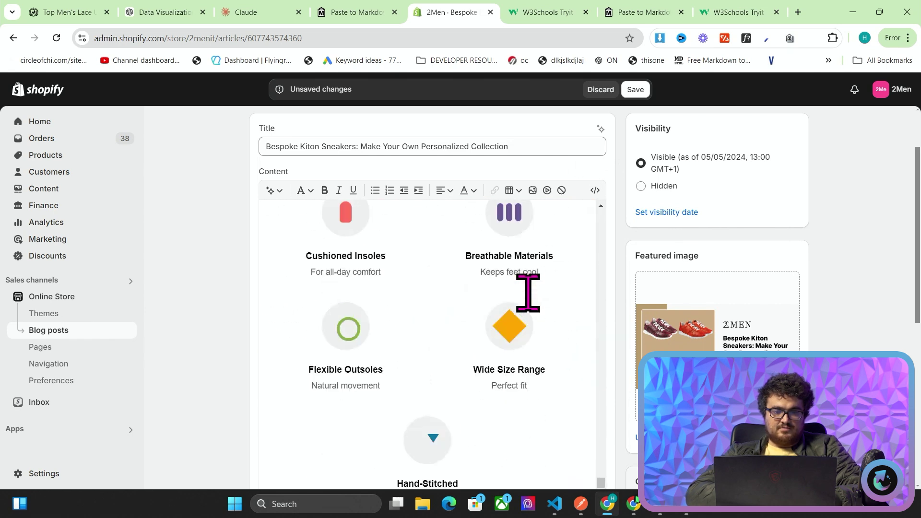
scroll(527, 293, "up", 5)
scroll(710, 301, "down", 2)
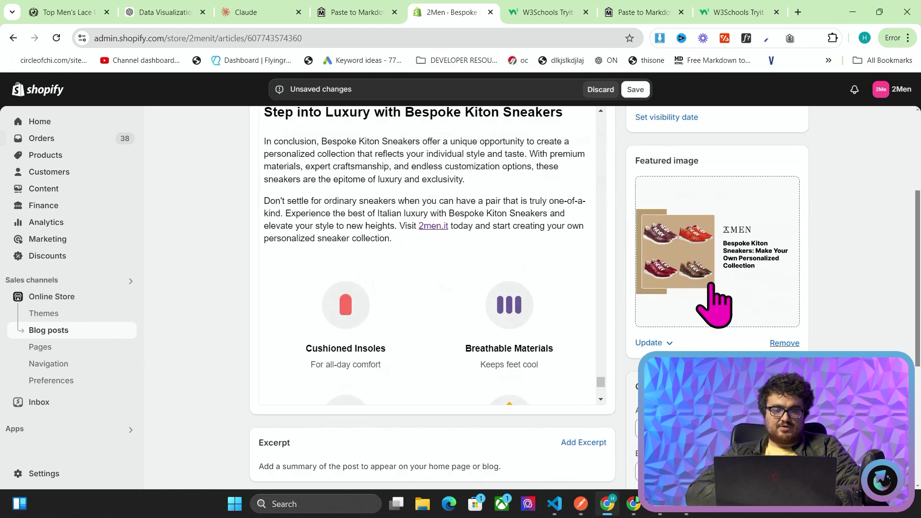
scroll(448, 246, "down", 5)
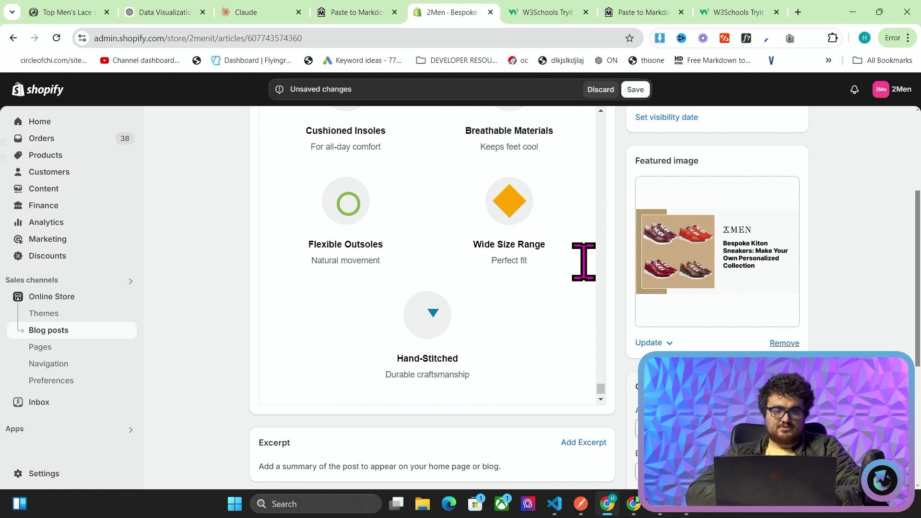
scroll(769, 201, "up", 2)
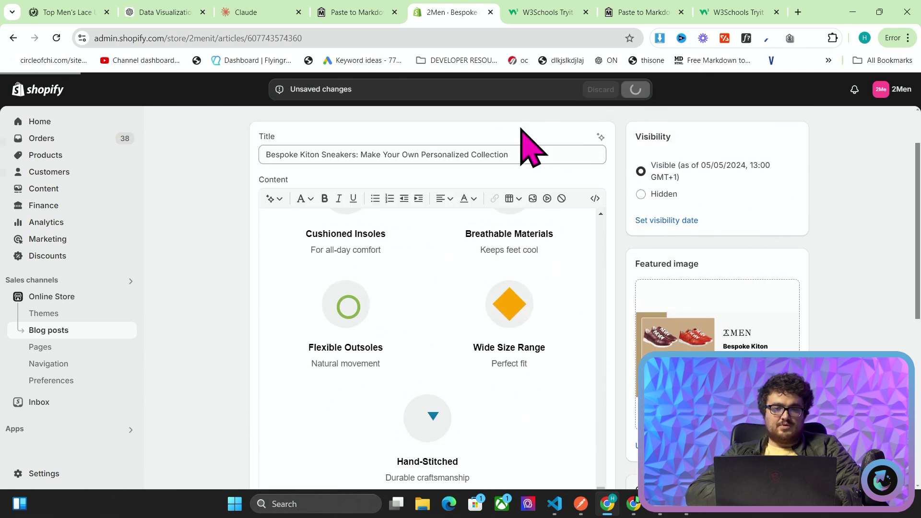
scroll(730, 151, "up", 2)
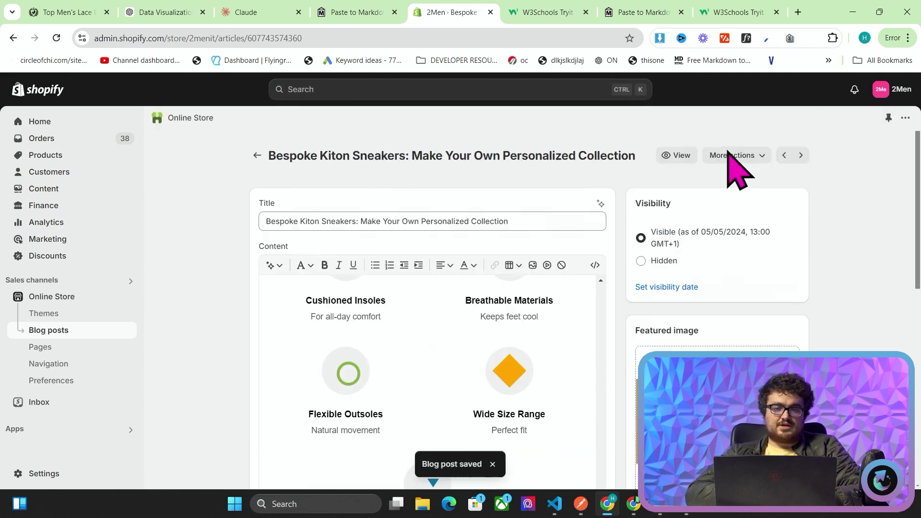
Open the live article on 2men.it and scroll to the five comfort-feature cards below the conclusion.
left_click(680, 155)
scroll(514, 339, "down", 5)
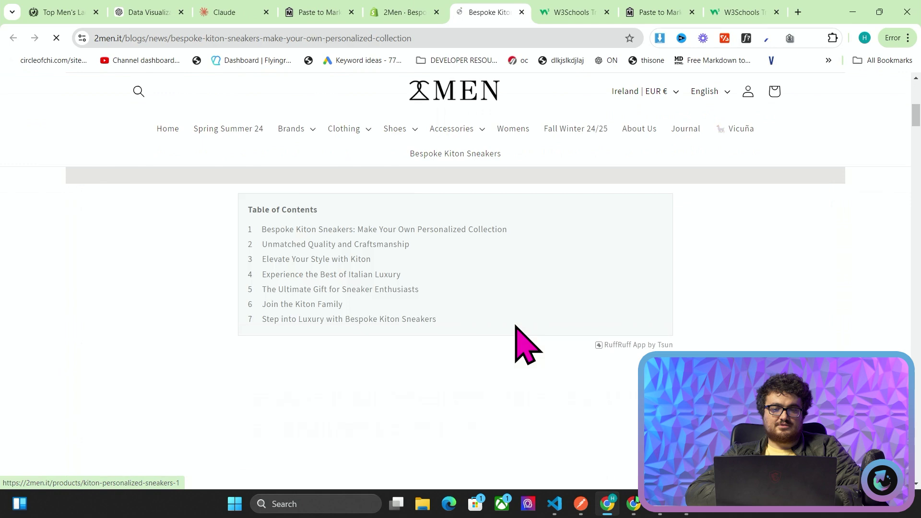
scroll(523, 343, "down", 3)
scroll(523, 343, "down", 10)
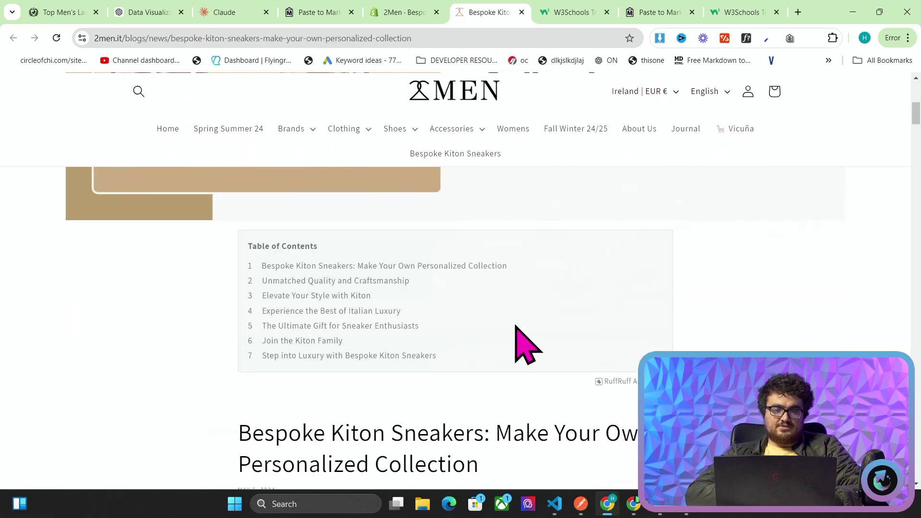
scroll(517, 327, "down", 20)
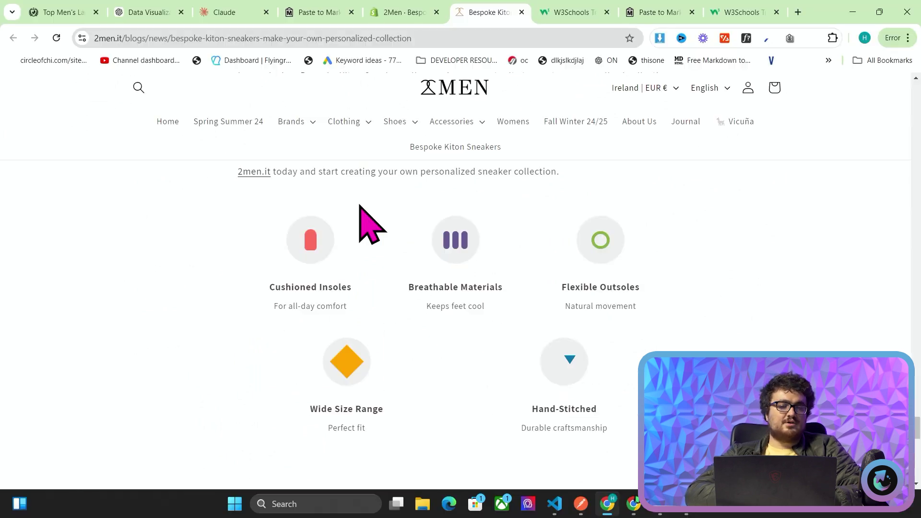
scroll(566, 211, "up", 15)
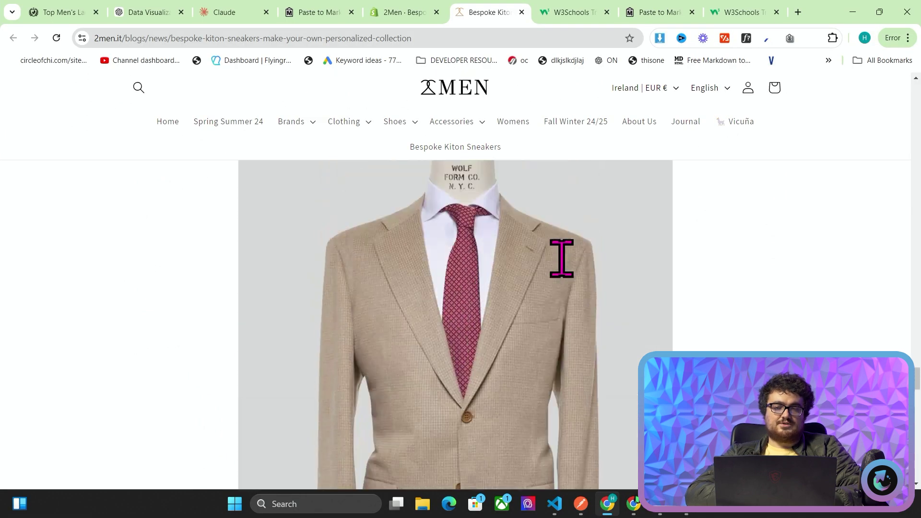
scroll(429, 315, "up", 6)
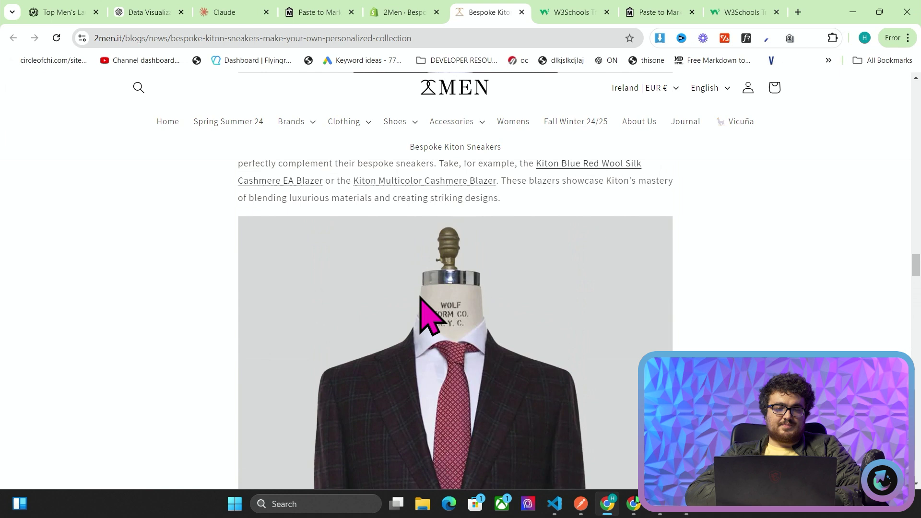
scroll(548, 259, "up", 5)
Load harborseo.ai in a new tab, scroll to its pricing, then bring Search Console forward.
left_click(795, 12)
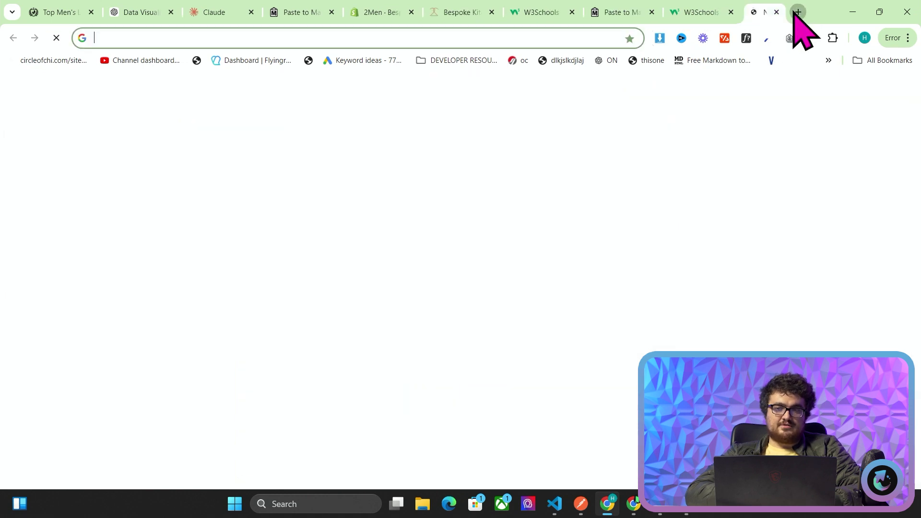
type("harborseo.ai")
key("Return")
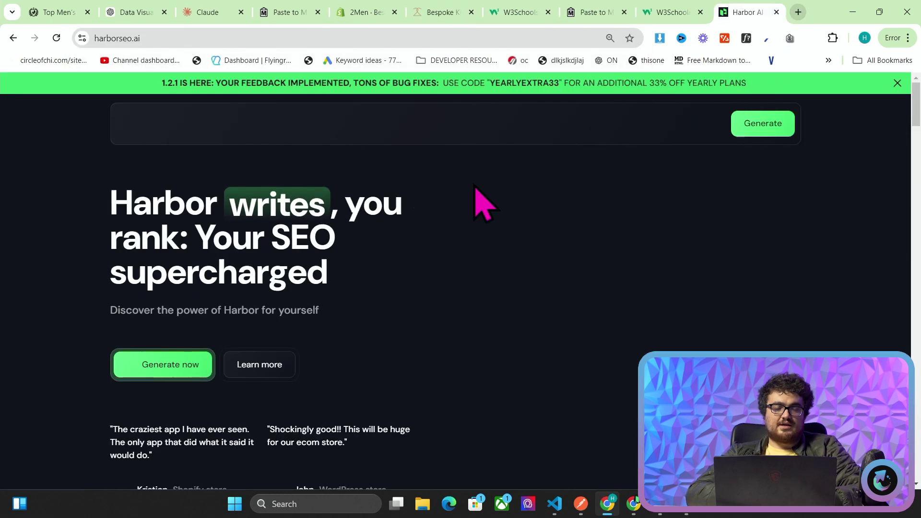
scroll(475, 188, "down", 6)
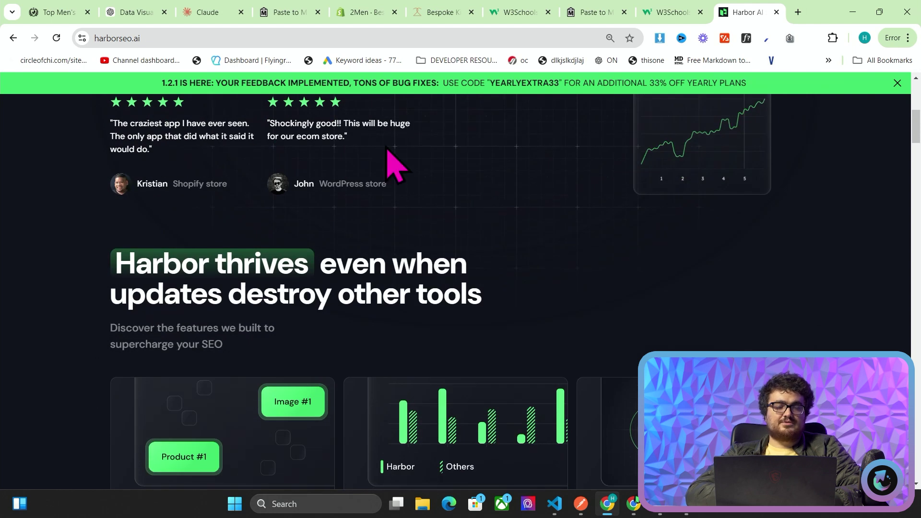
scroll(517, 446, "down", 20)
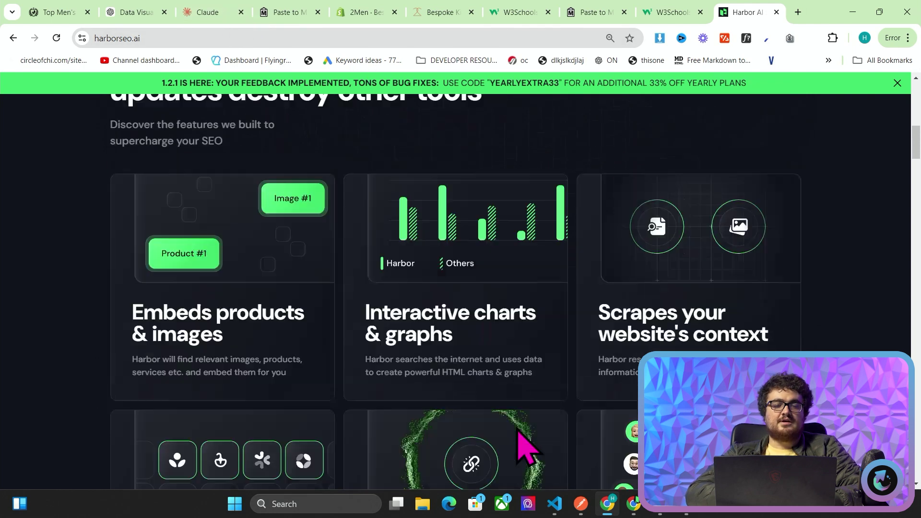
scroll(518, 431, "up", 2)
scroll(519, 430, "up", 5)
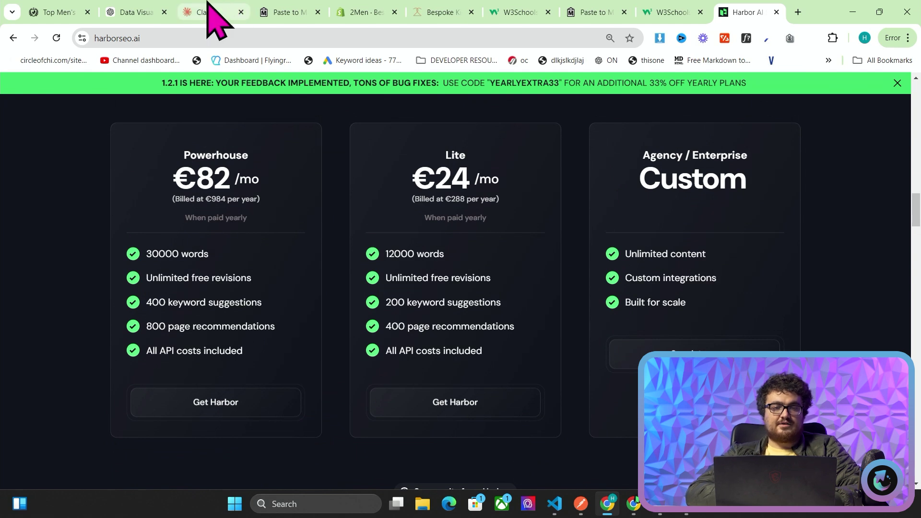
key("alt+Tab")
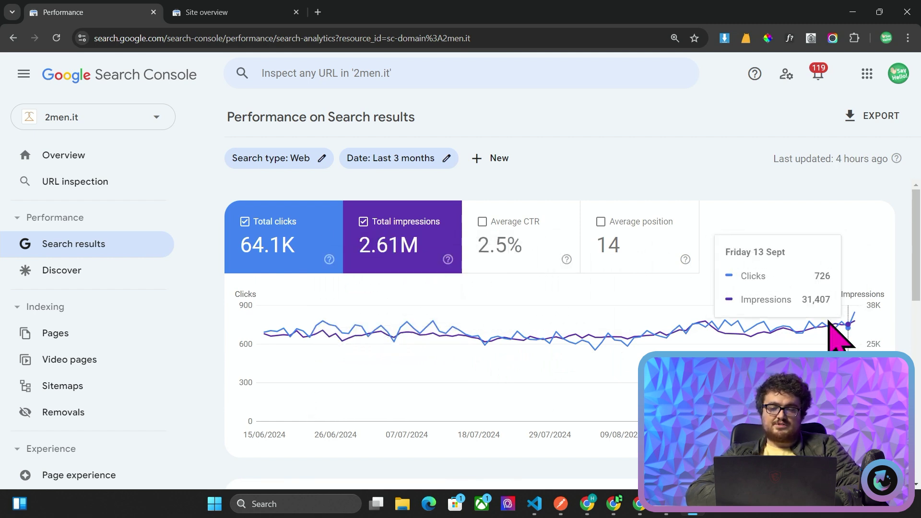
Filter the 2men.it report to the most recent date, browse Top queries, then reset to last 3 months.
left_click(417, 162)
left_click(360, 174)
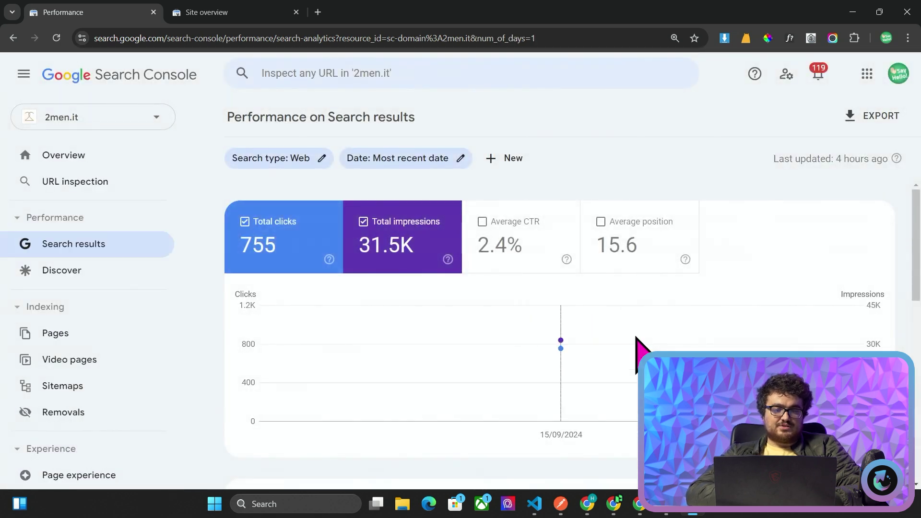
scroll(640, 353, "down", 8)
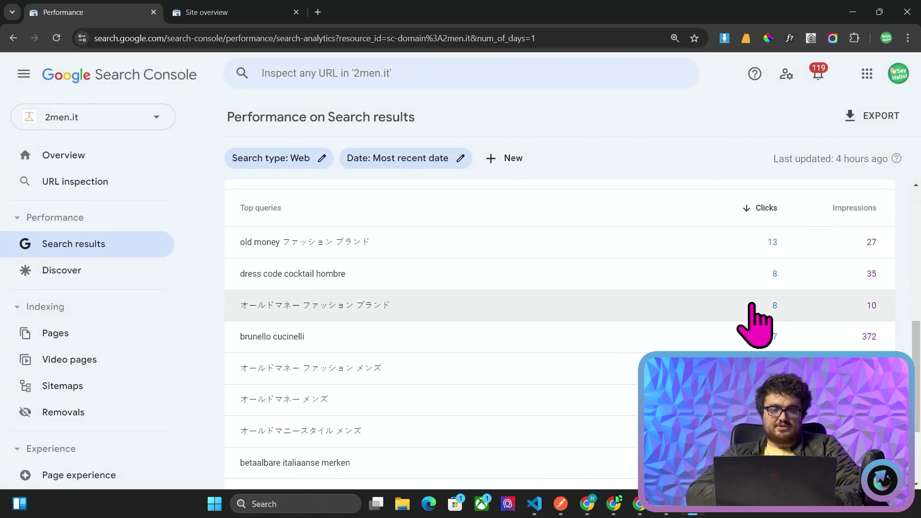
scroll(751, 304, "down", 1)
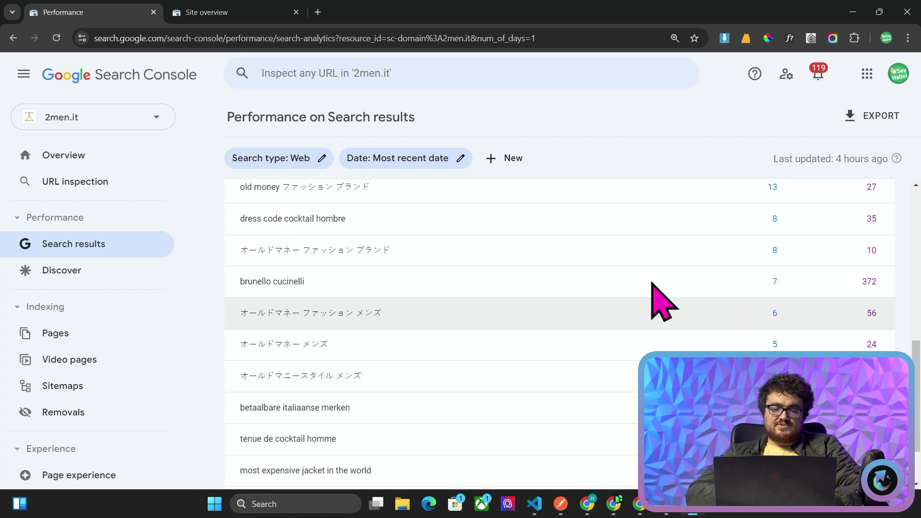
scroll(624, 295, "down", 1)
left_click(96, 247)
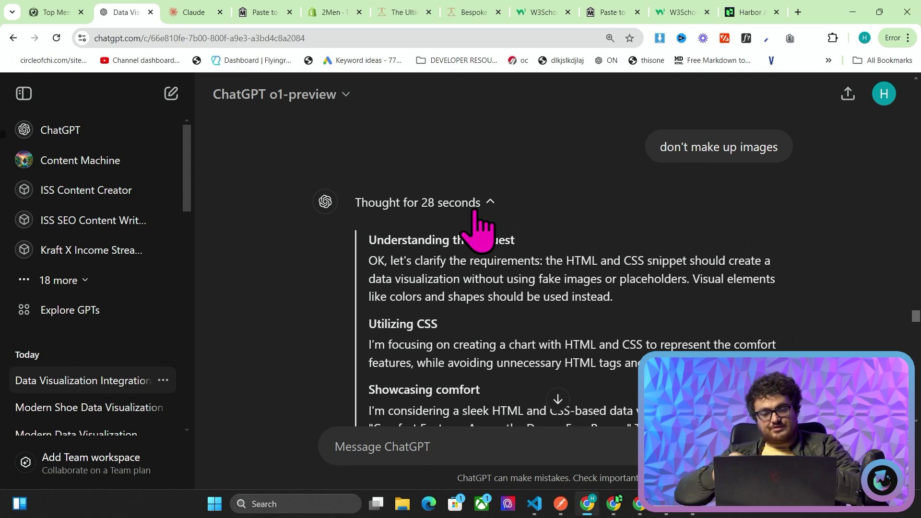
Go to the W3Schools Tryit tab and deselect the pasted comfort-features code.
scroll(477, 228, "down", 10)
left_click(570, 7)
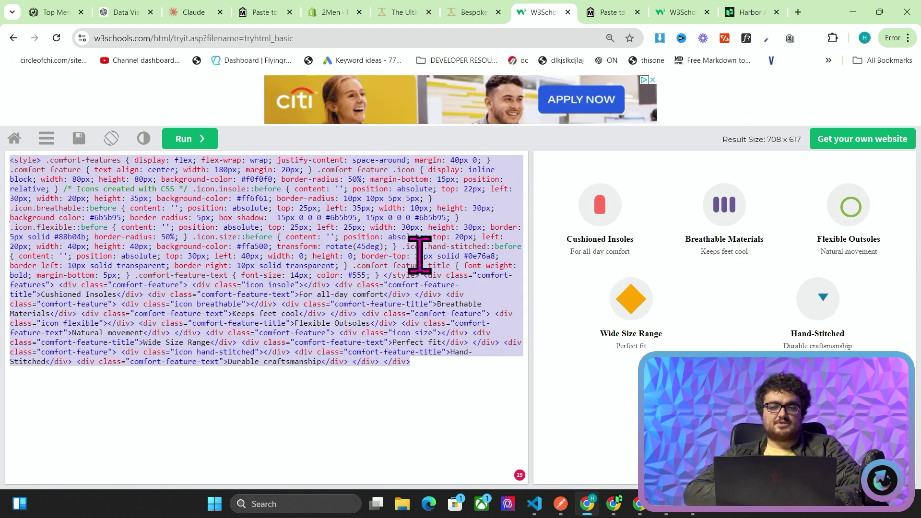
left_click(443, 307)
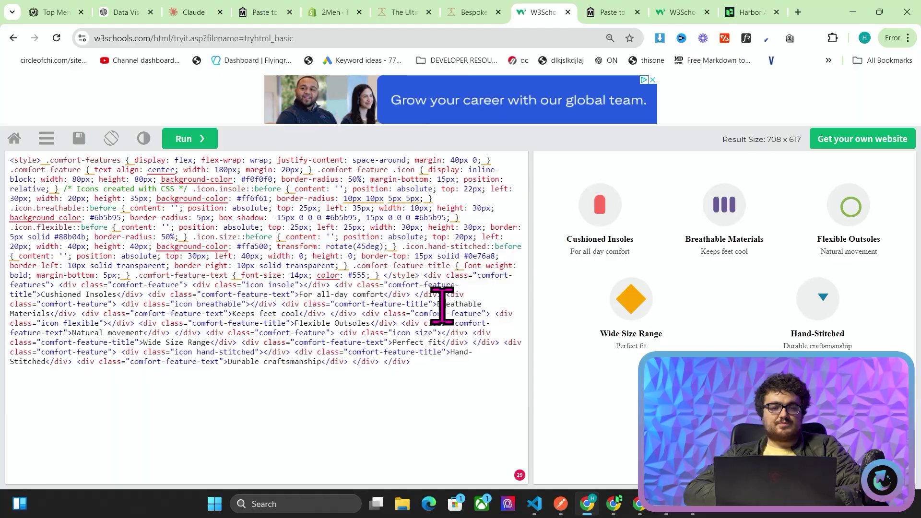